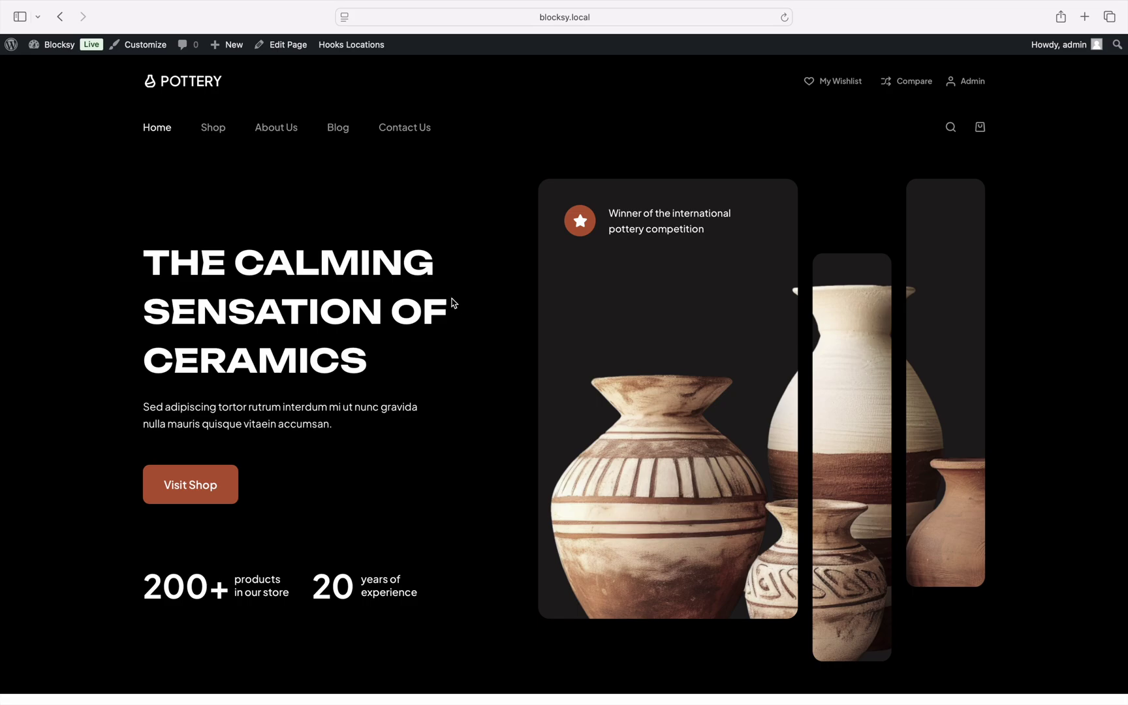
With the About Us page previewed, give pages a Right Sidebar layout
click(156, 52)
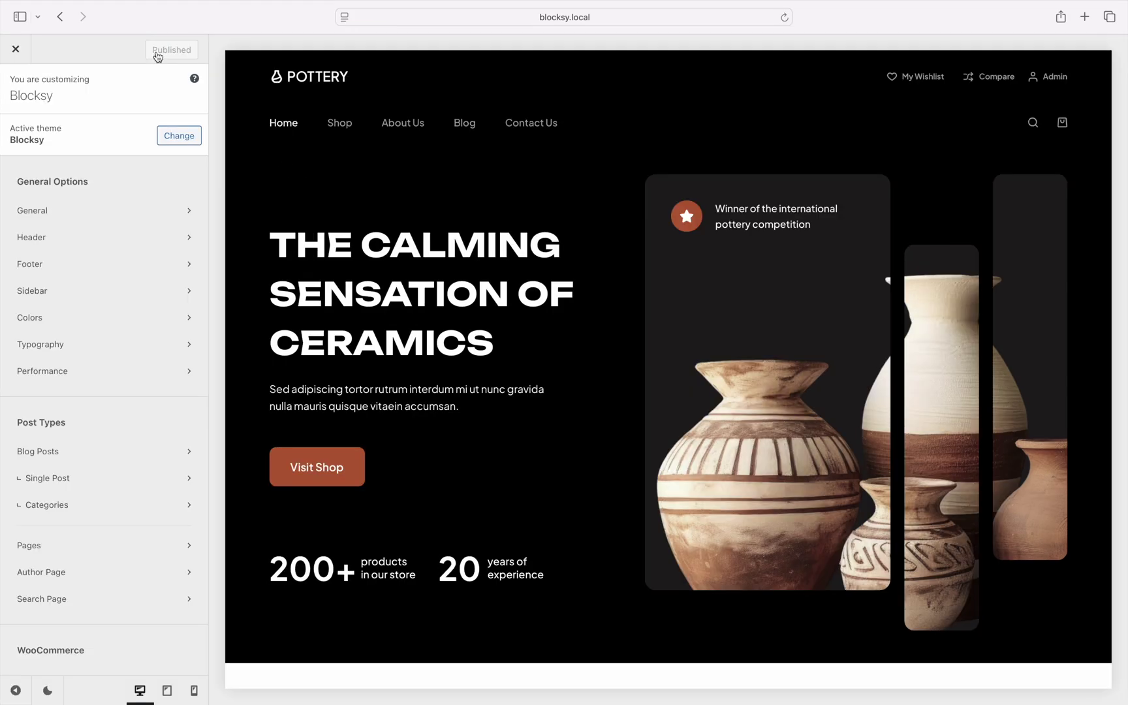
click(385, 132)
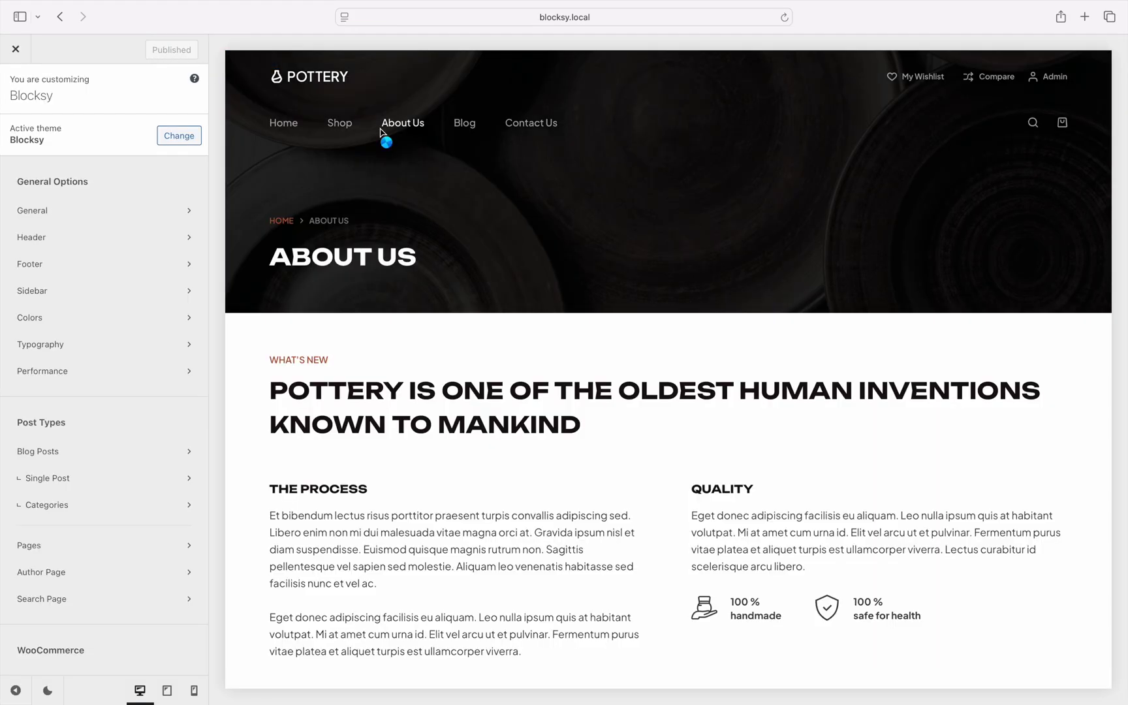
click(57, 542)
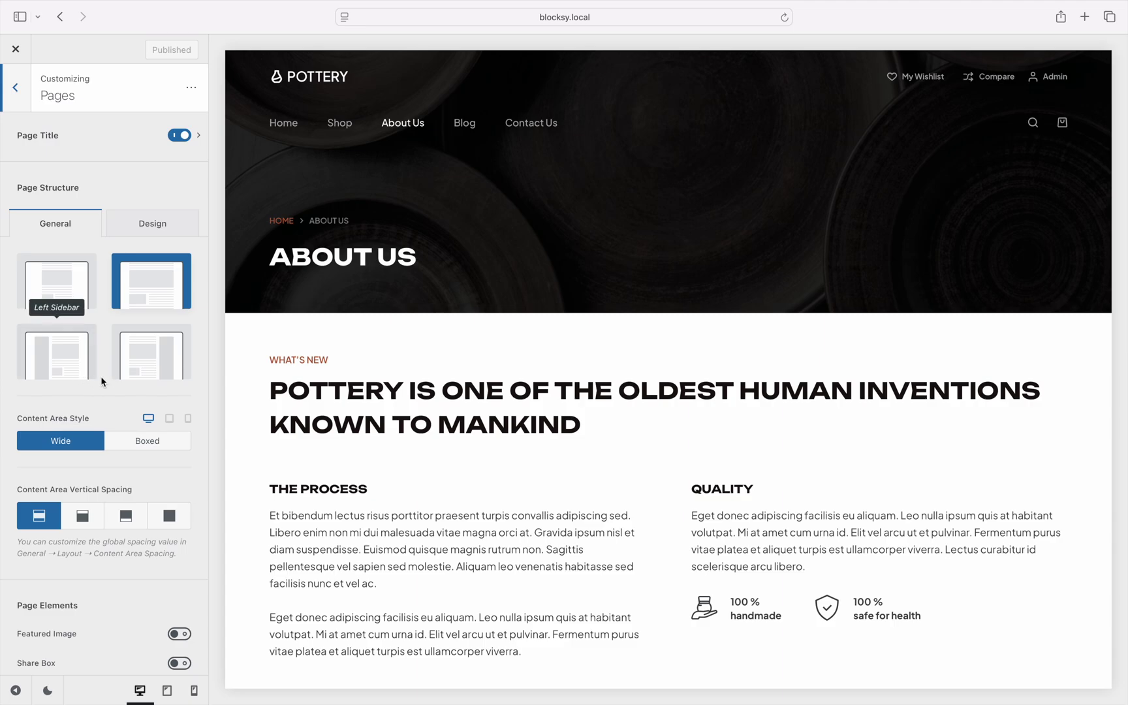
click(142, 379)
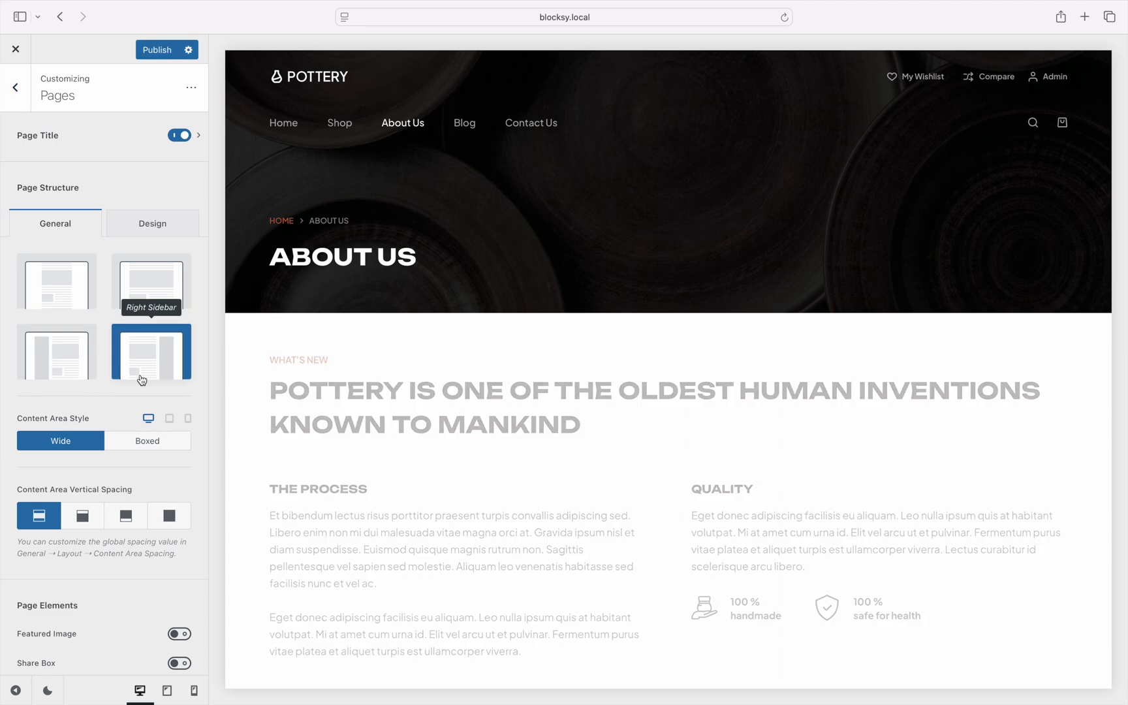
Give single posts the Right Sidebar layout as well
click(25, 108)
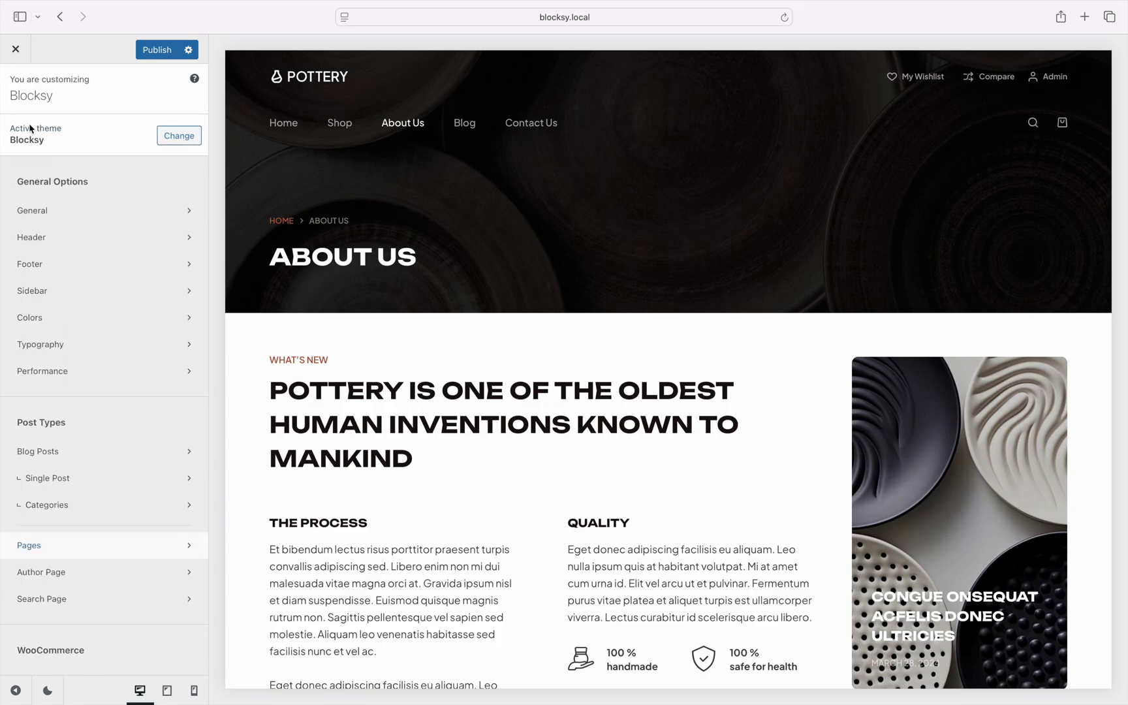
click(98, 480)
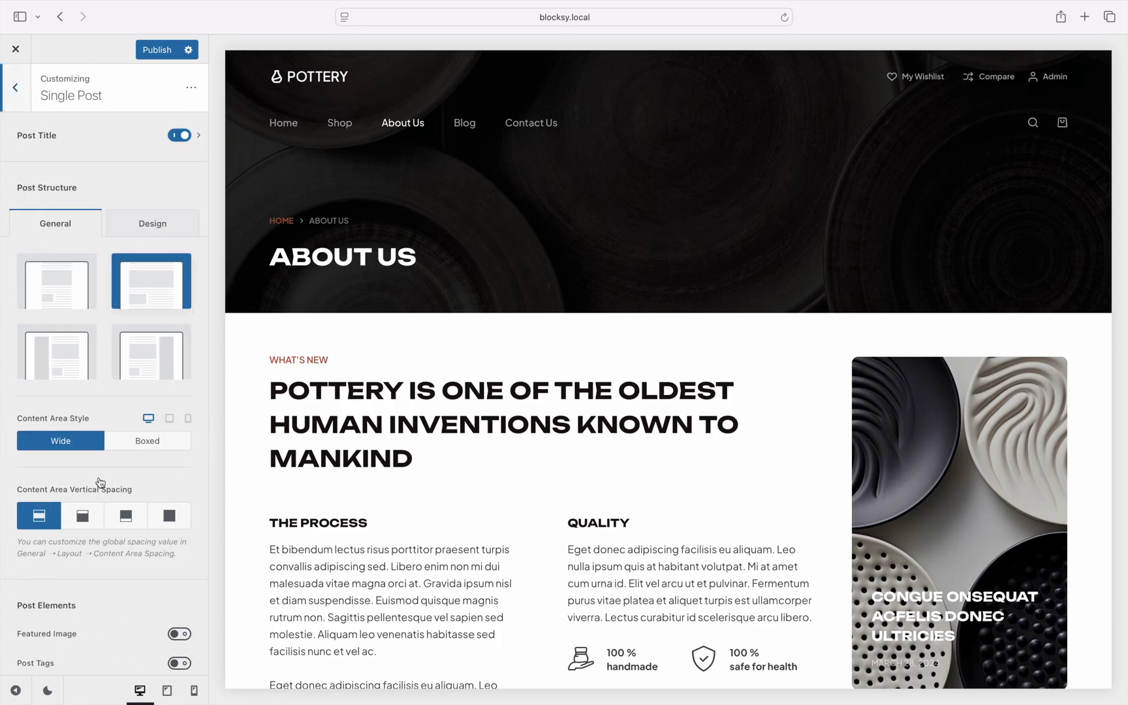
click(141, 380)
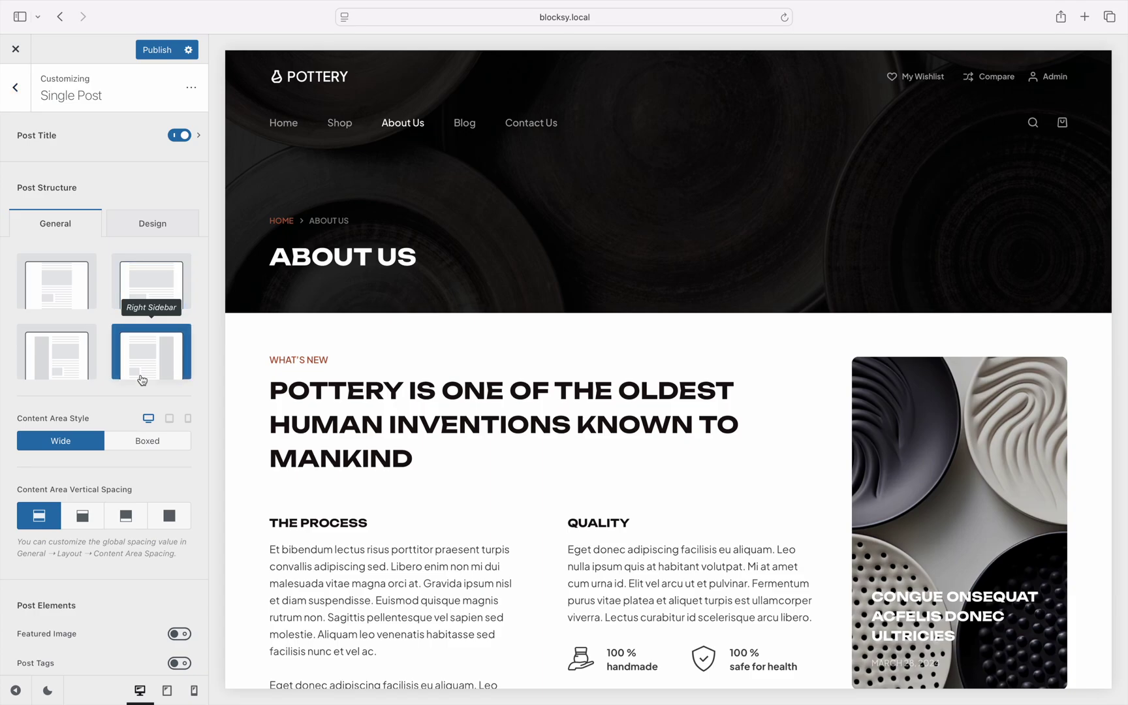
With Blog previewed, enable the Blog Posts sidebar and confirm it sits on the right
click(462, 130)
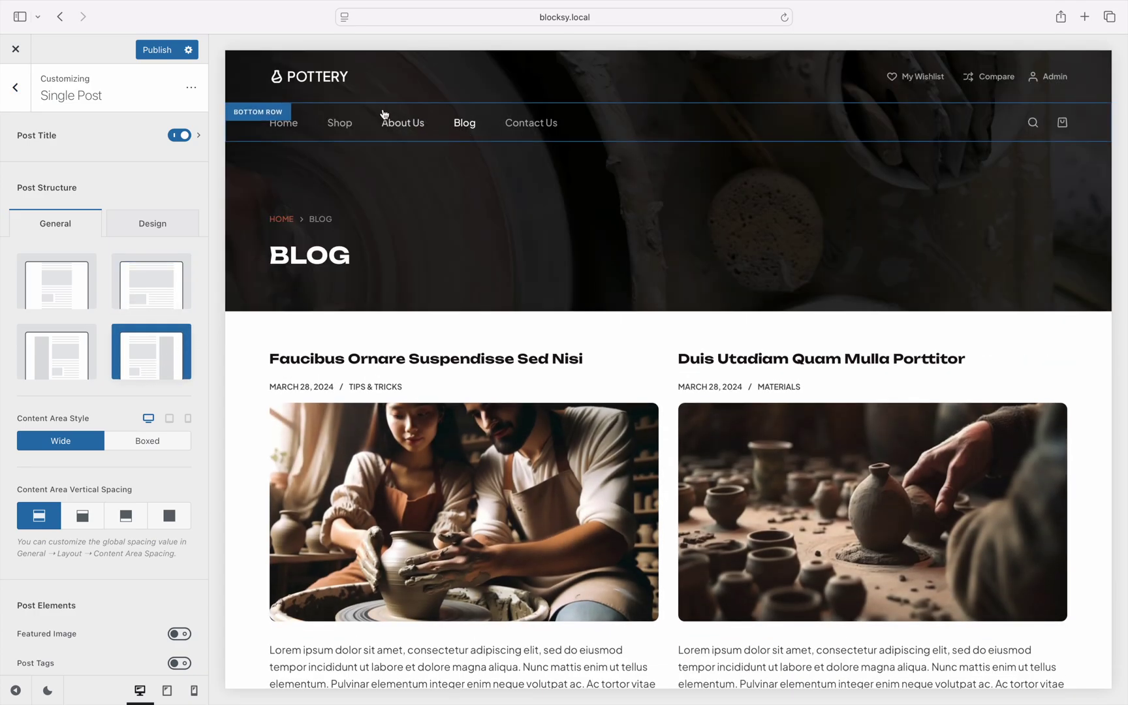
click(17, 90)
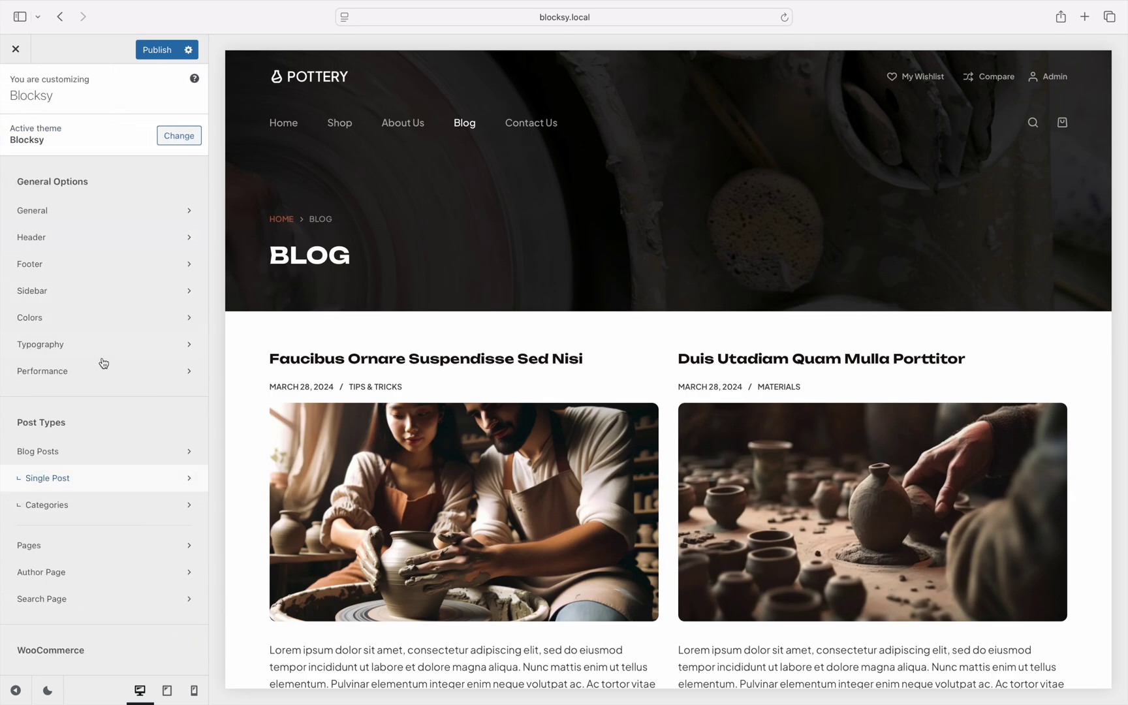
click(126, 462)
scroll(126, 463, down, 5)
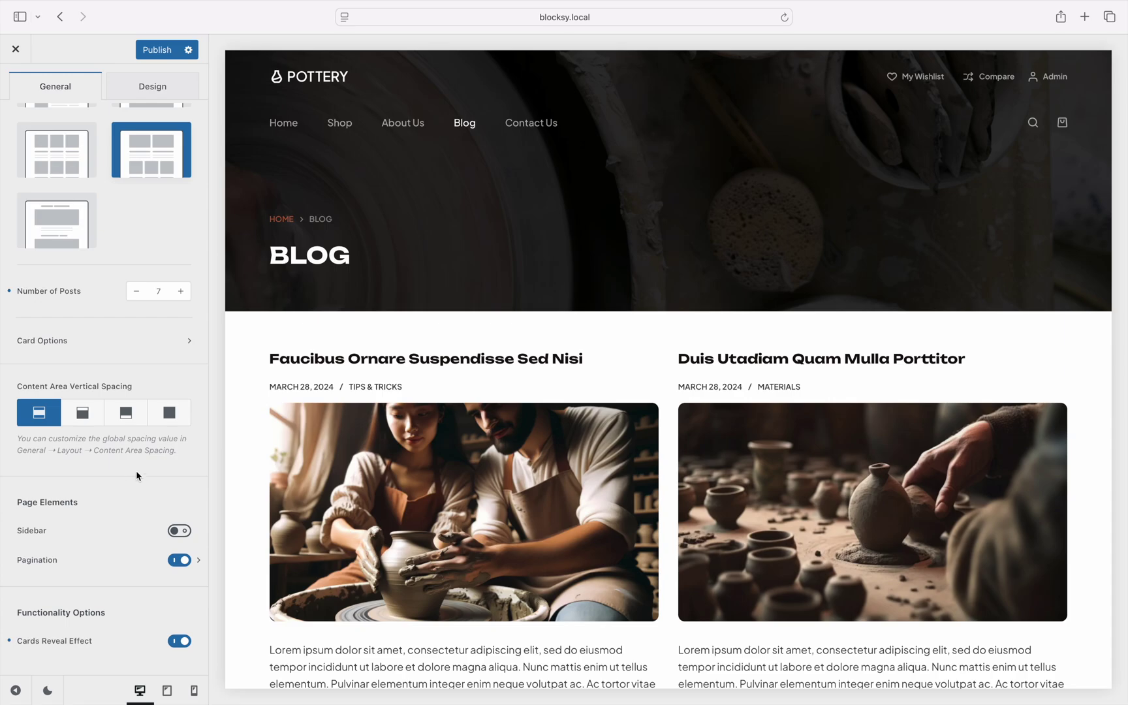
click(186, 534)
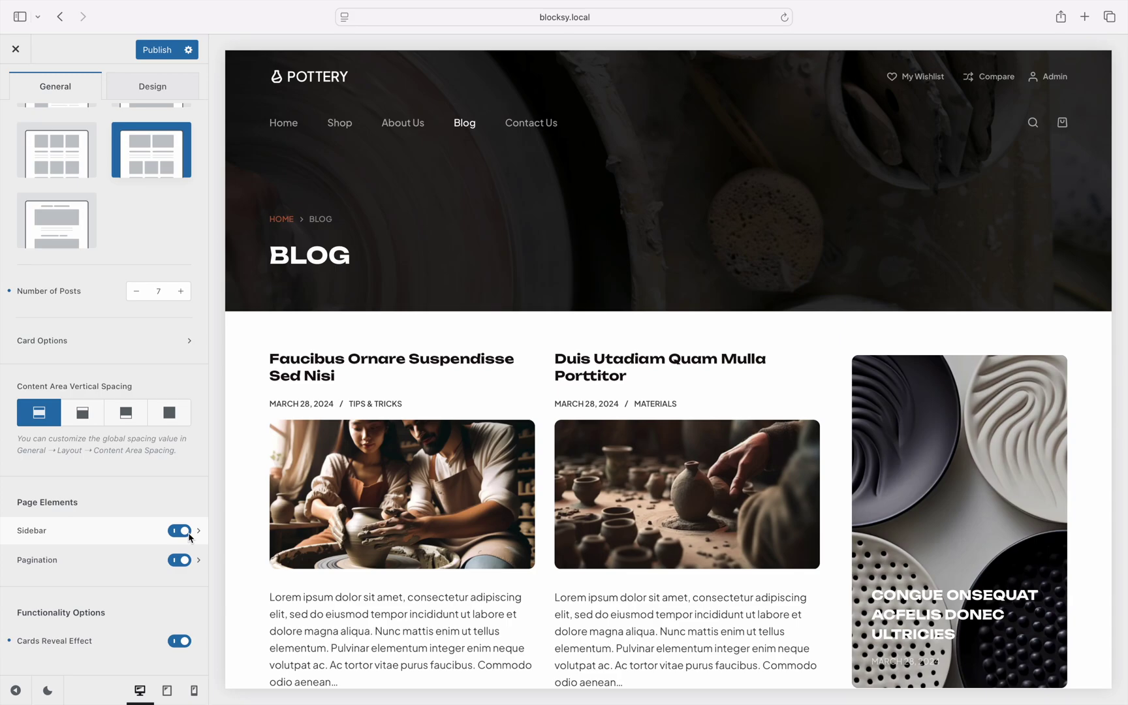
click(200, 535)
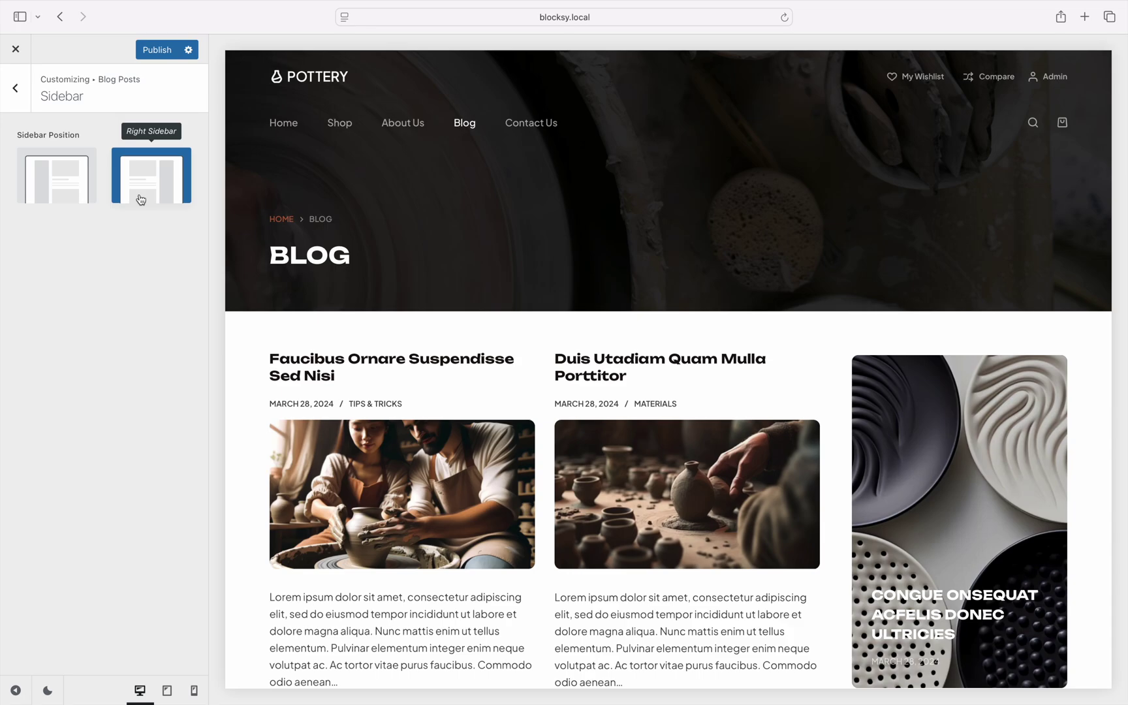
With Shop previewed, give WooCommerce single products a Right Sidebar layout
click(336, 125)
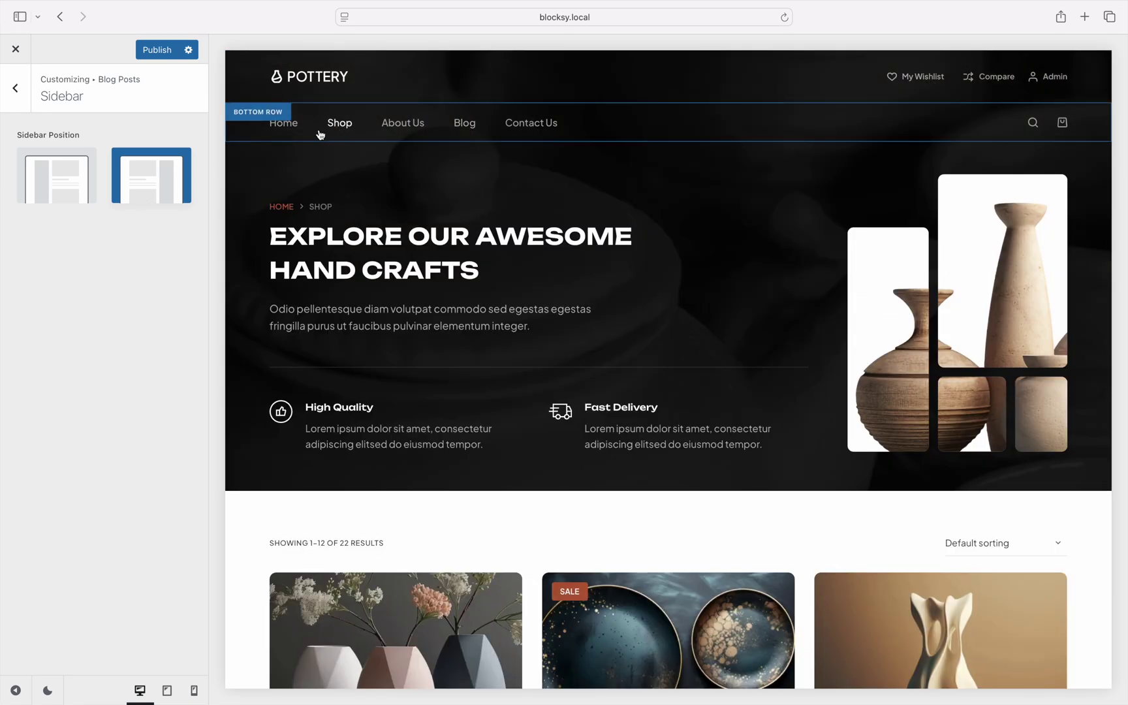
click(18, 103)
scroll(18, 103, up, 3)
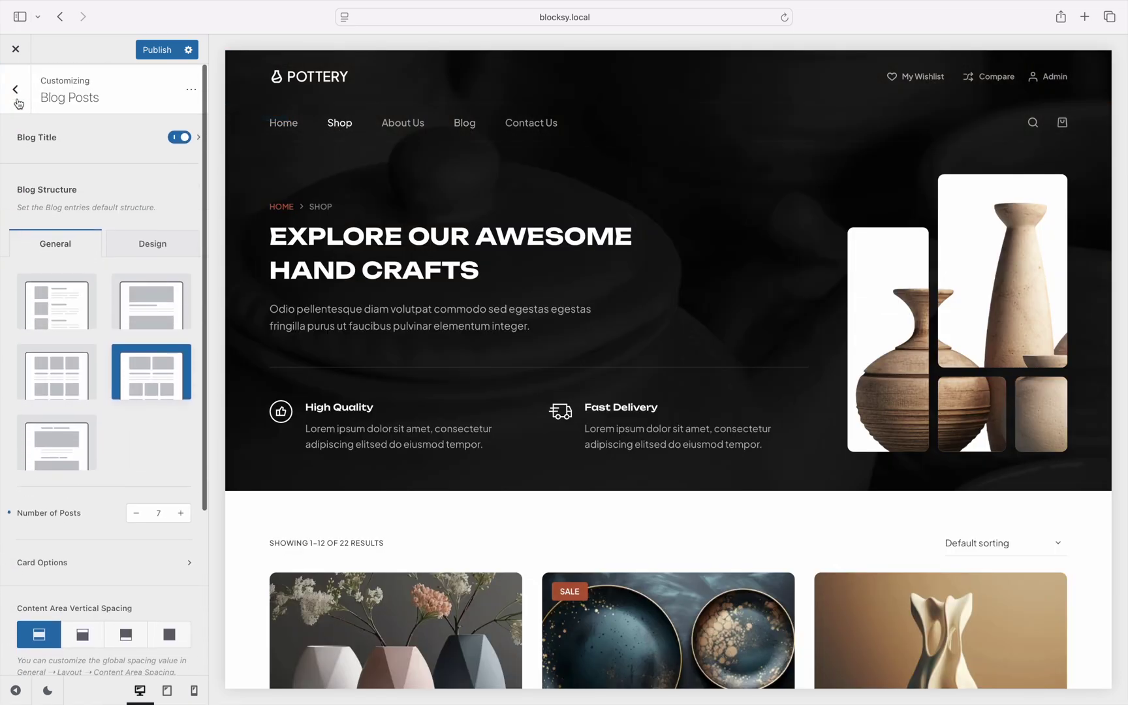
click(19, 103)
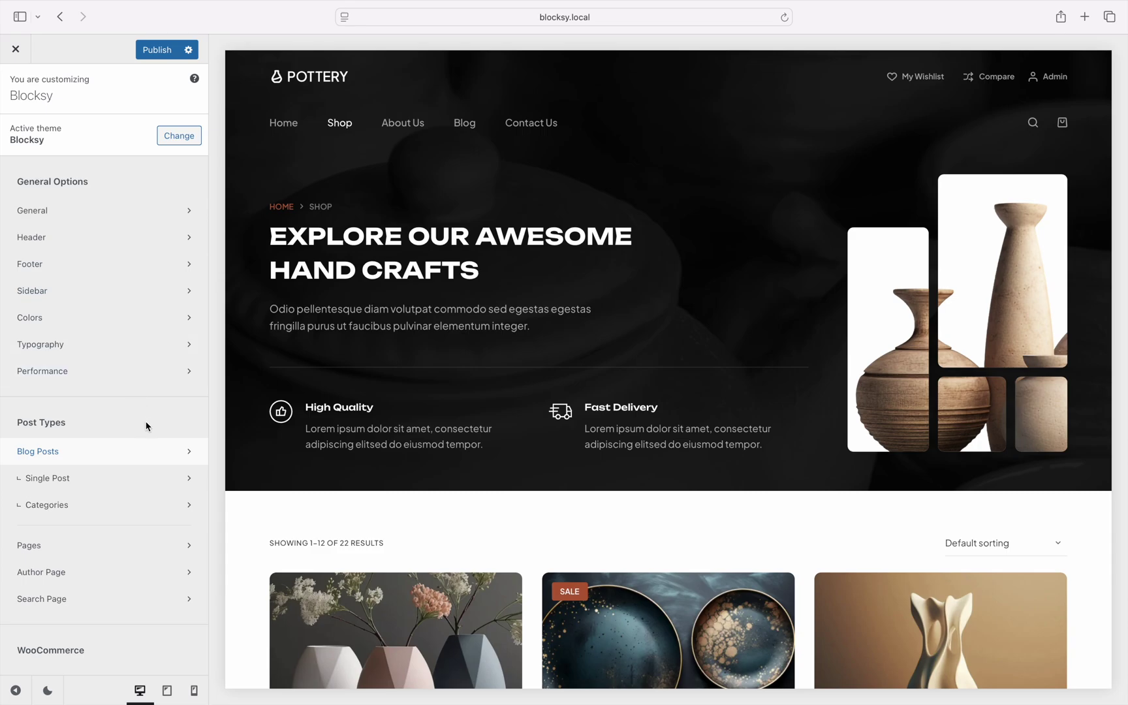
scroll(146, 426, down, 3)
scroll(146, 425, down, 1)
click(154, 480)
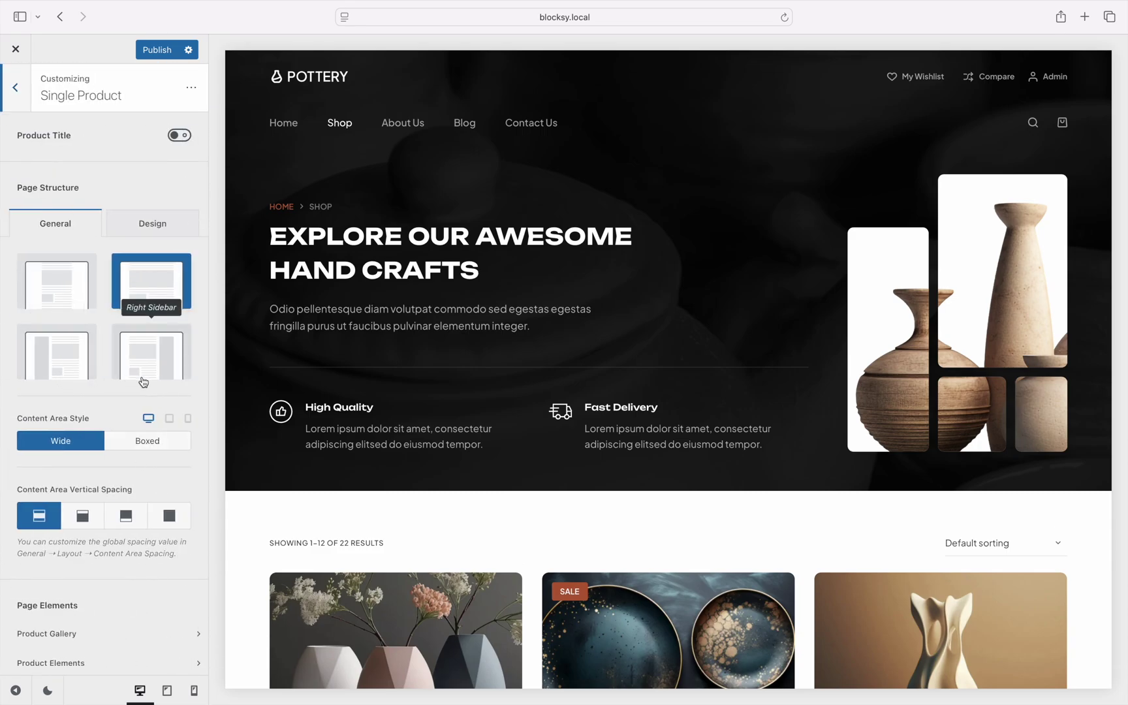
click(143, 381)
Enable the sidebar on Product Archives so filters appear beside the shop grid
click(15, 87)
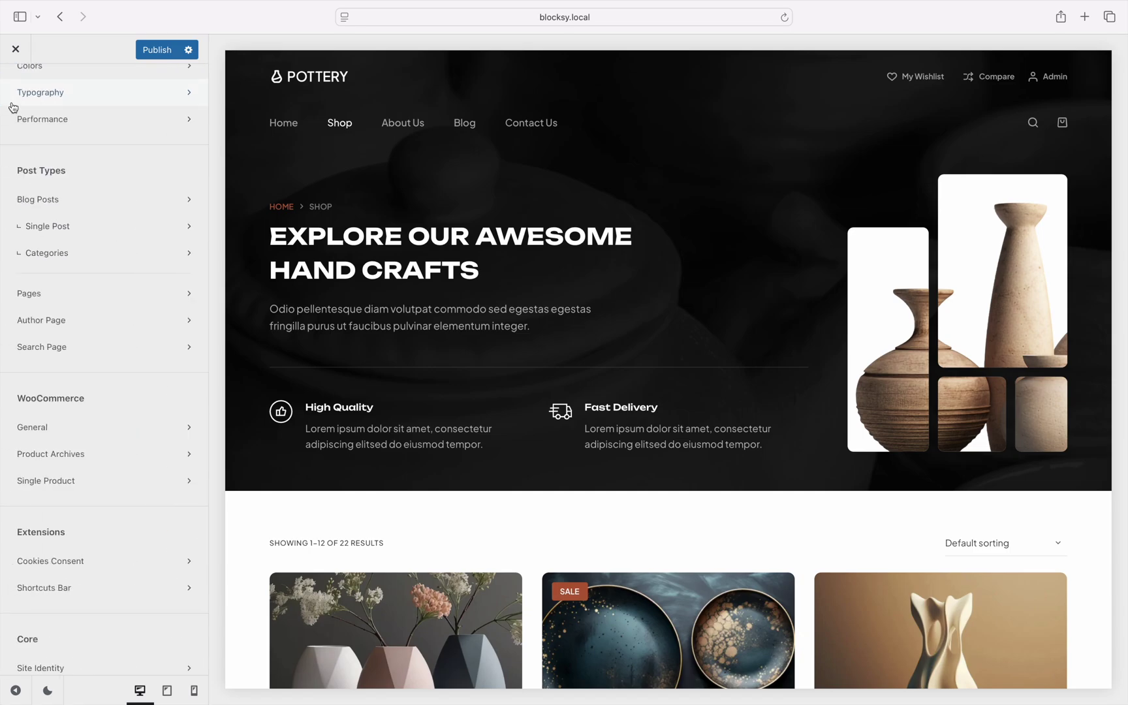
click(129, 454)
scroll(129, 455, down, 6)
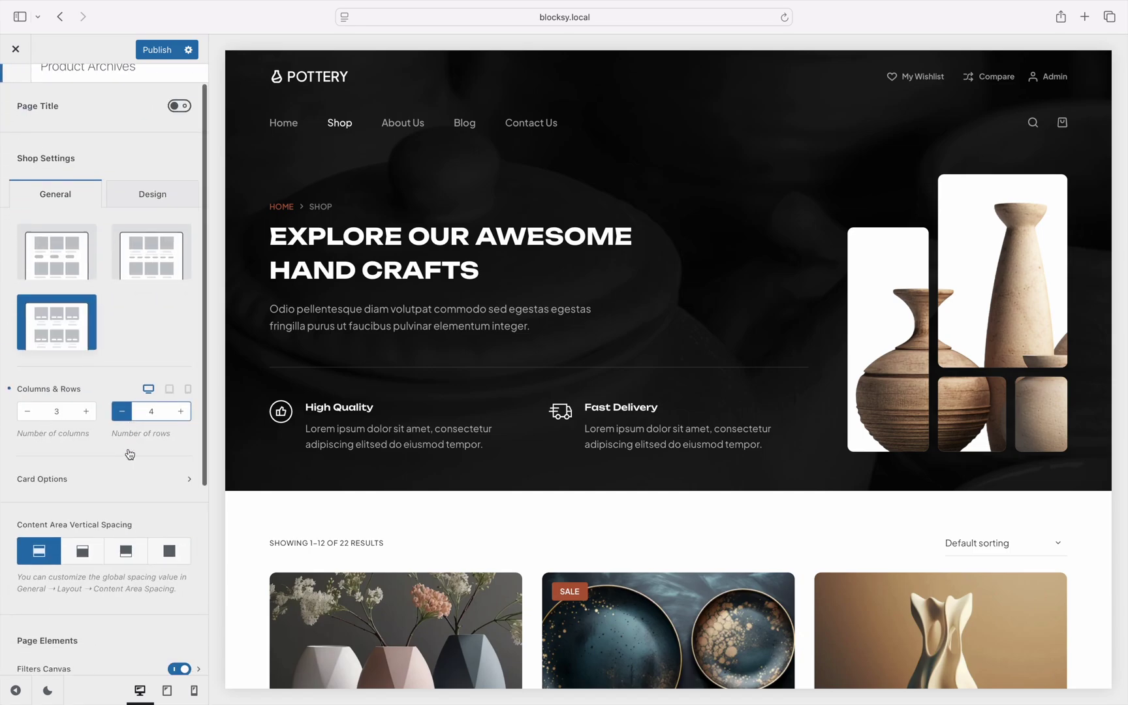
scroll(130, 454, down, 2)
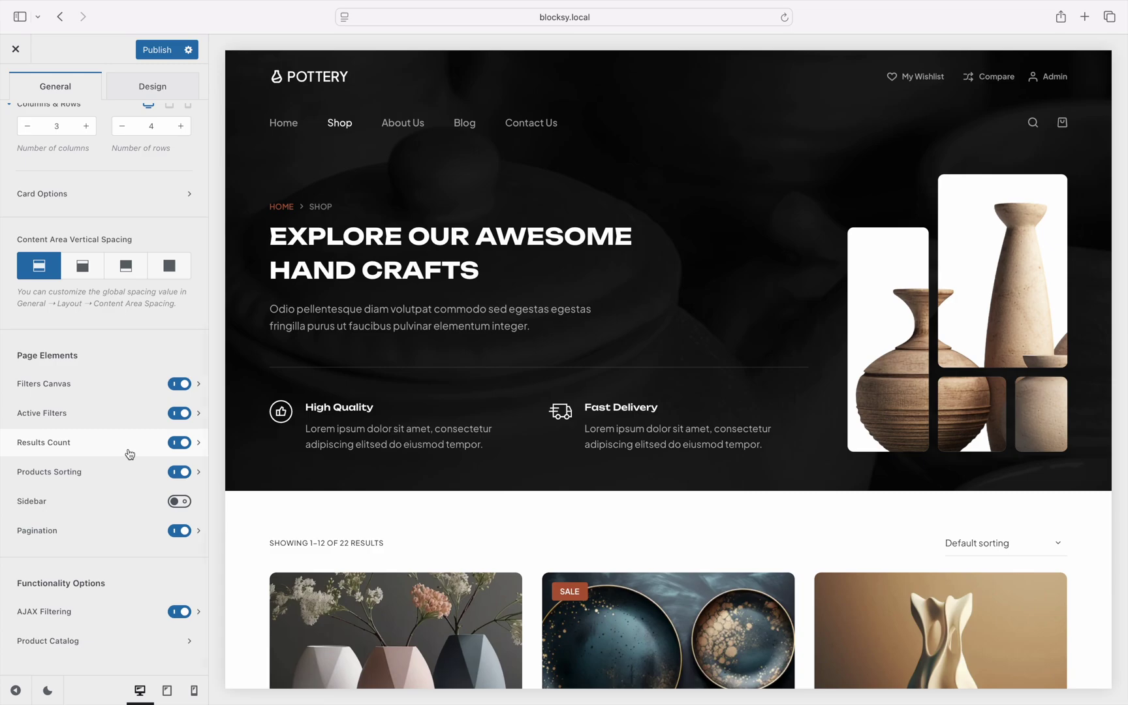
click(180, 501)
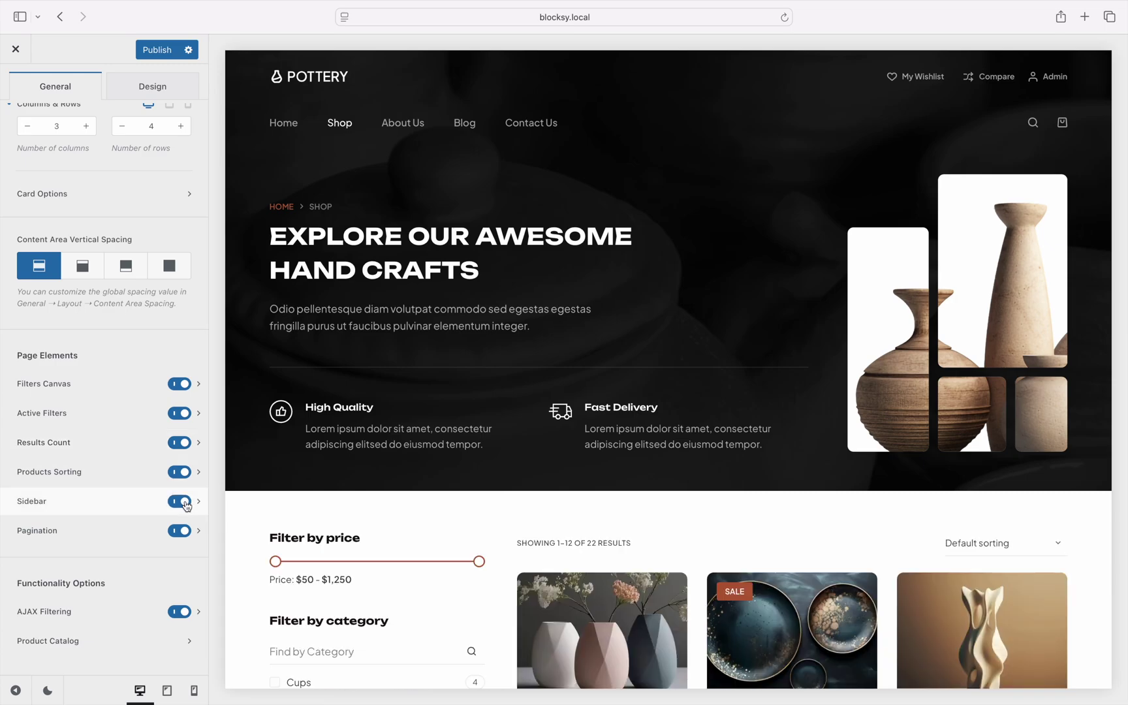
scroll(243, 547, down, 5)
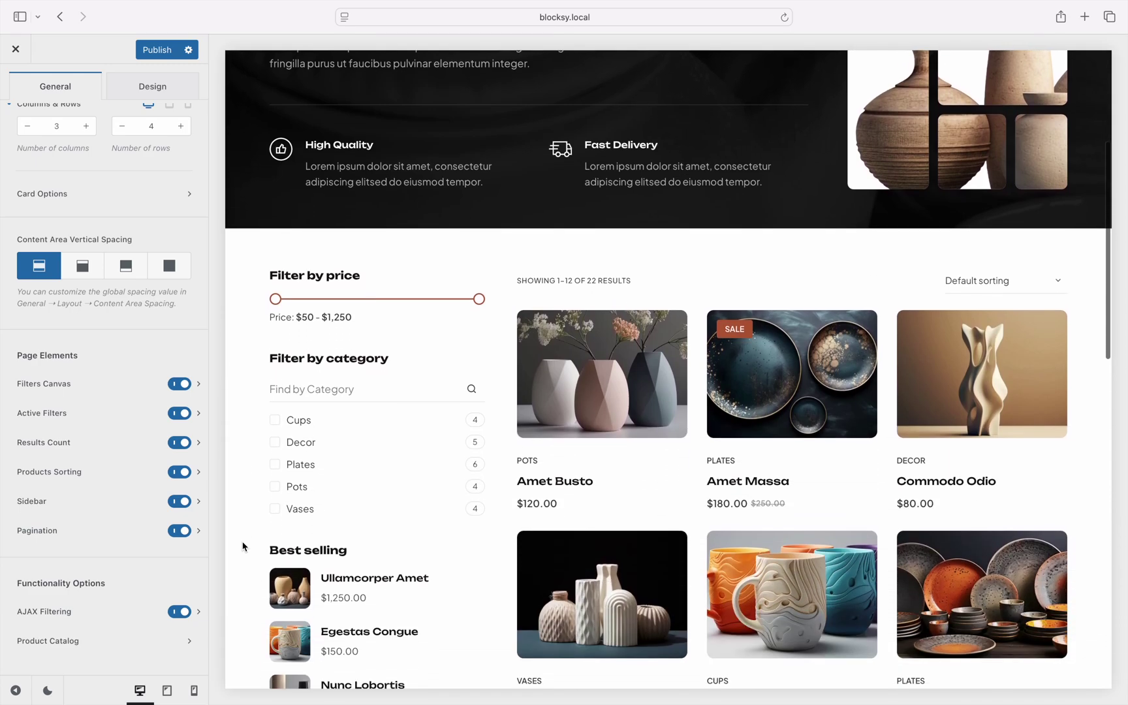
scroll(121, 336, up, 5)
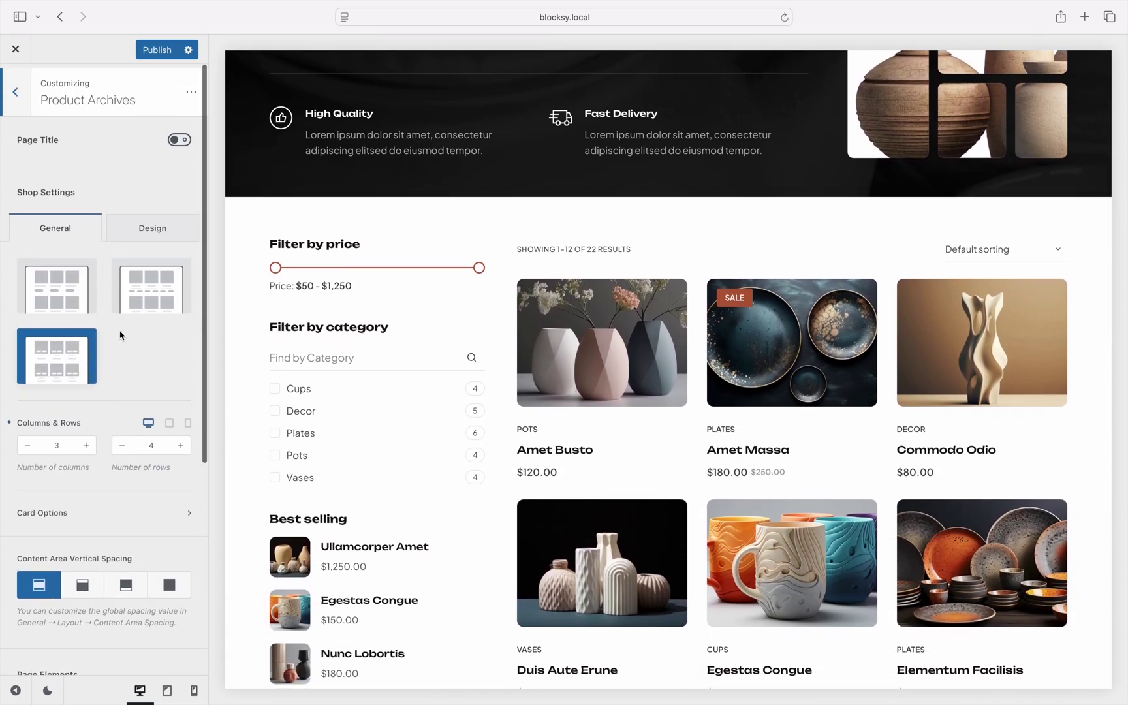
In Sidebar settings, try the Type 2, 3 and 4 styles, then settle on plain Type 1
click(17, 97)
scroll(23, 115, up, 3)
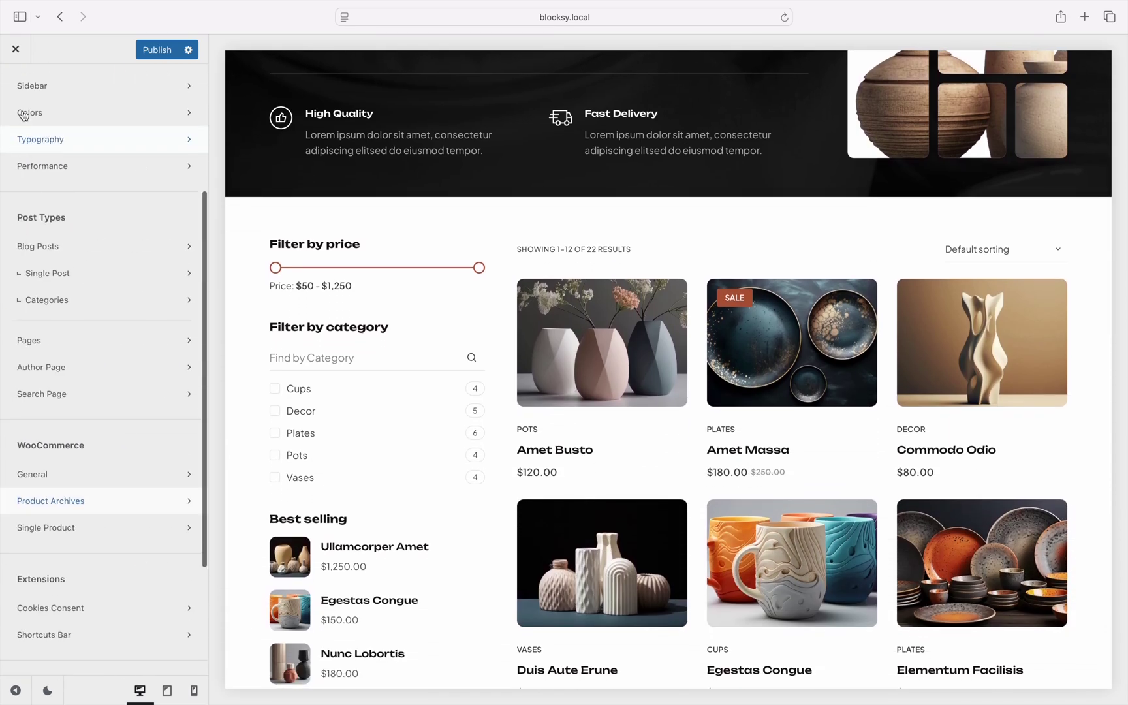
click(88, 208)
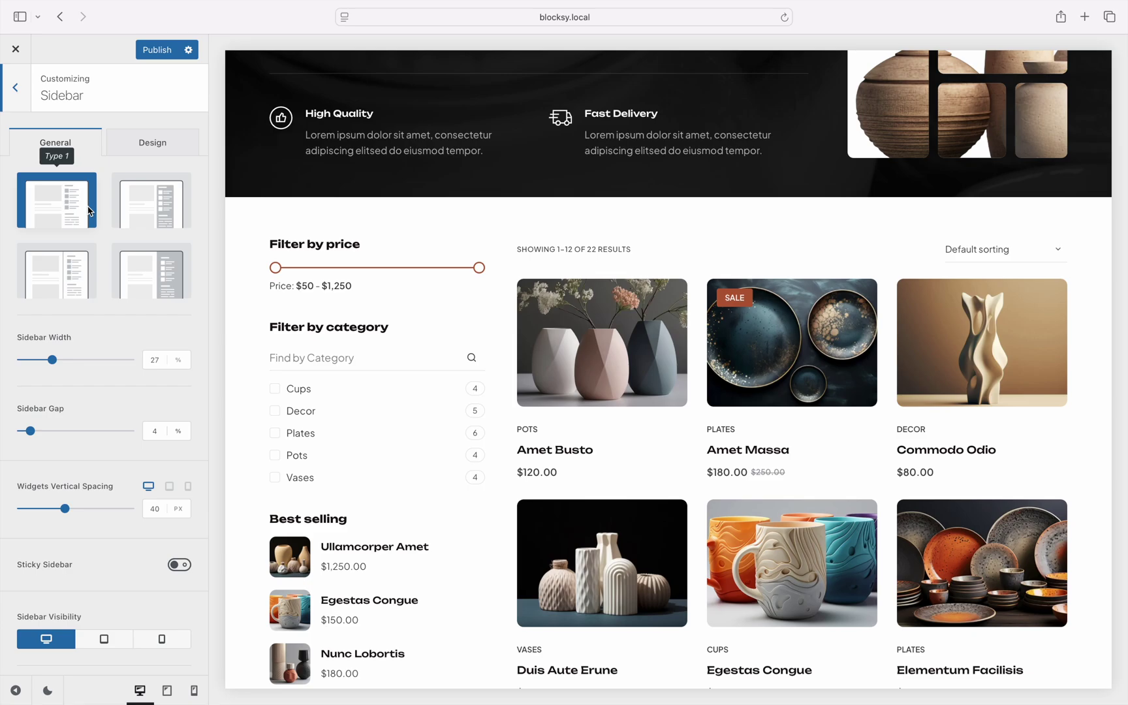
click(132, 210)
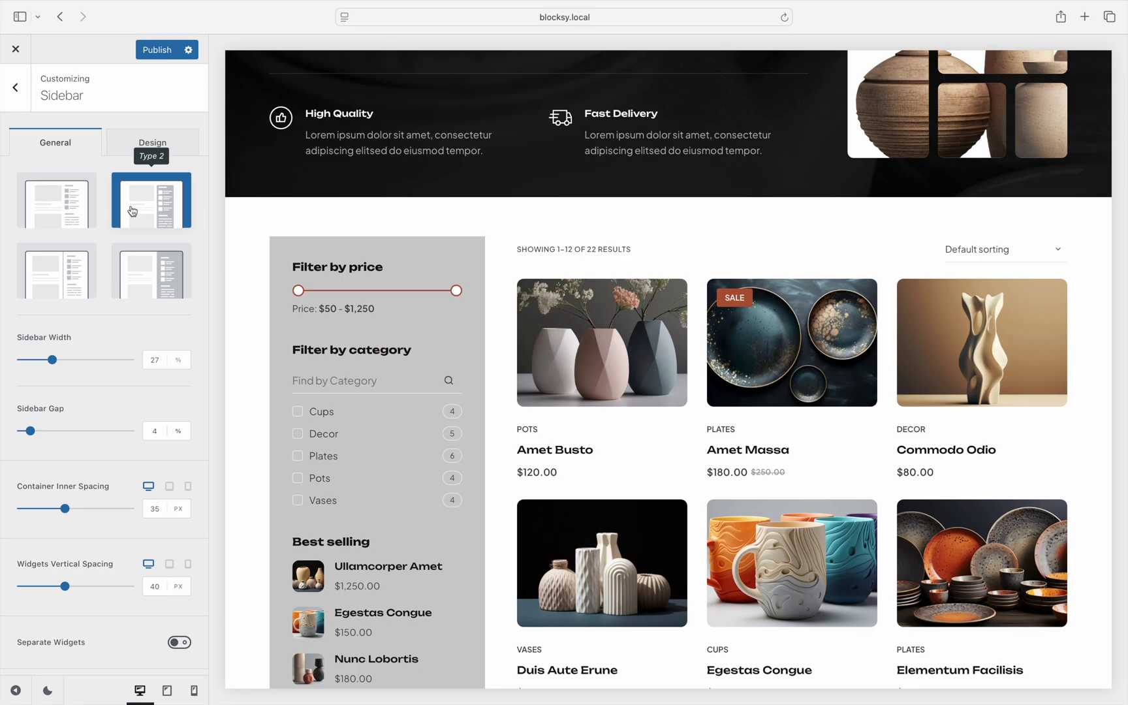
click(77, 270)
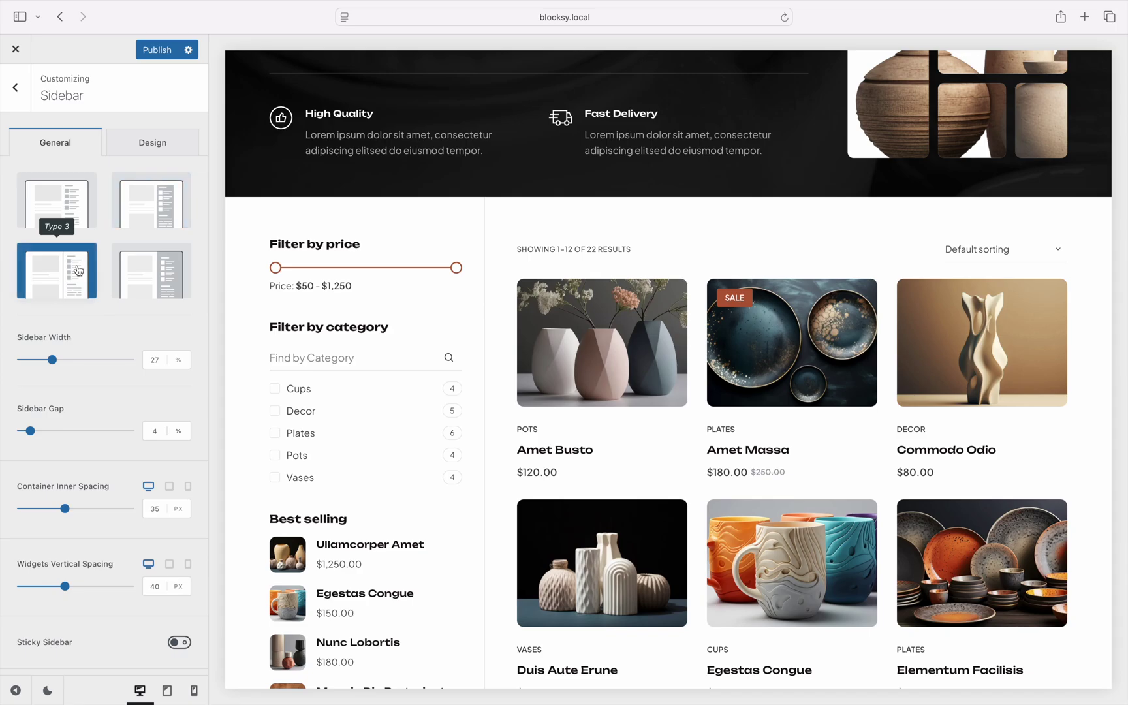
click(129, 271)
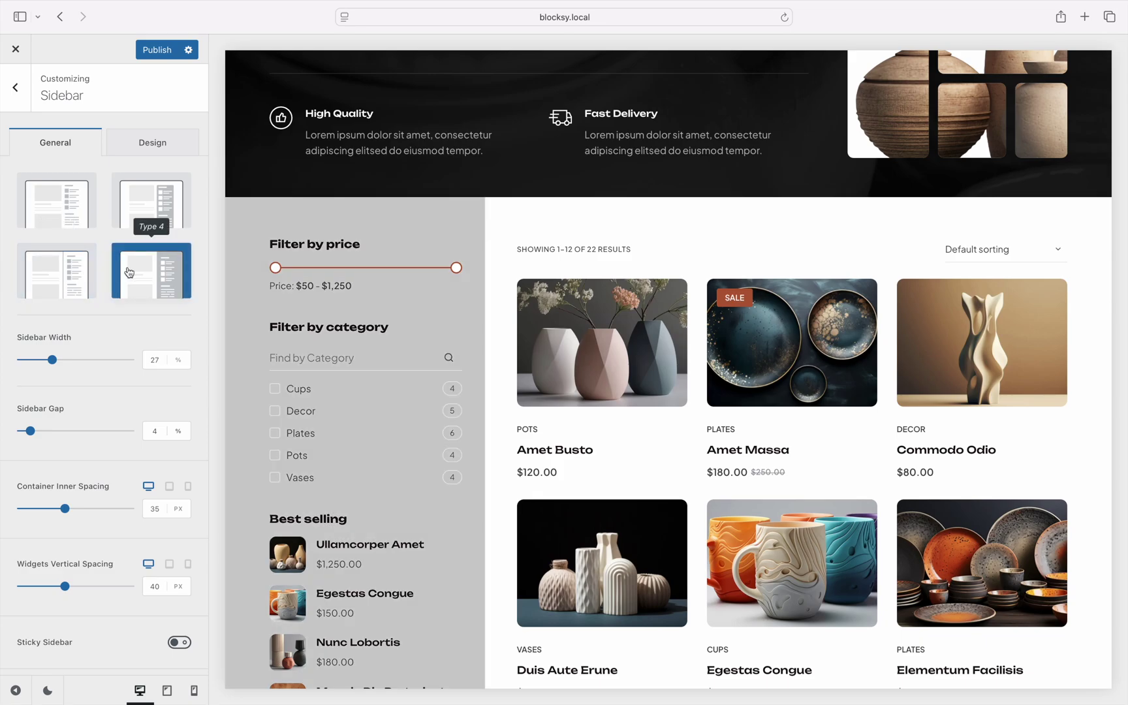
click(74, 212)
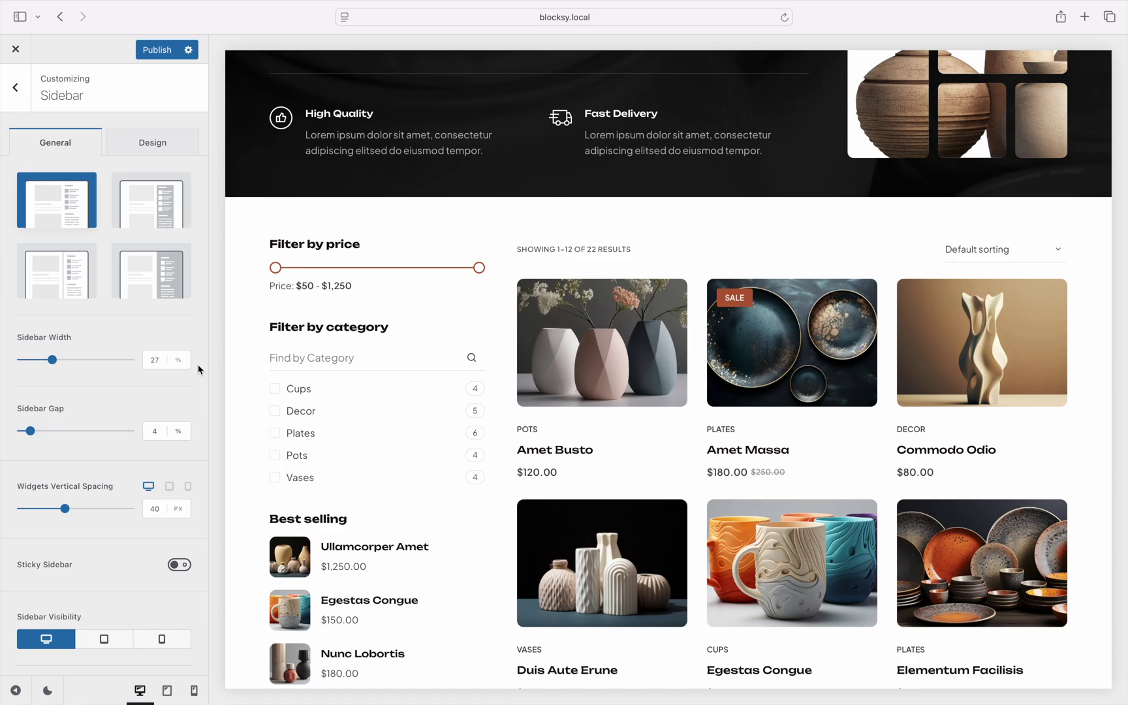
Set Sidebar Width to 30% and Sidebar Gap to 5%, and try wider widget spacing
mouse_move(52, 360)
mouse_down()
mouse_move(77, 360)
mouse_move(56, 364)
mouse_up()
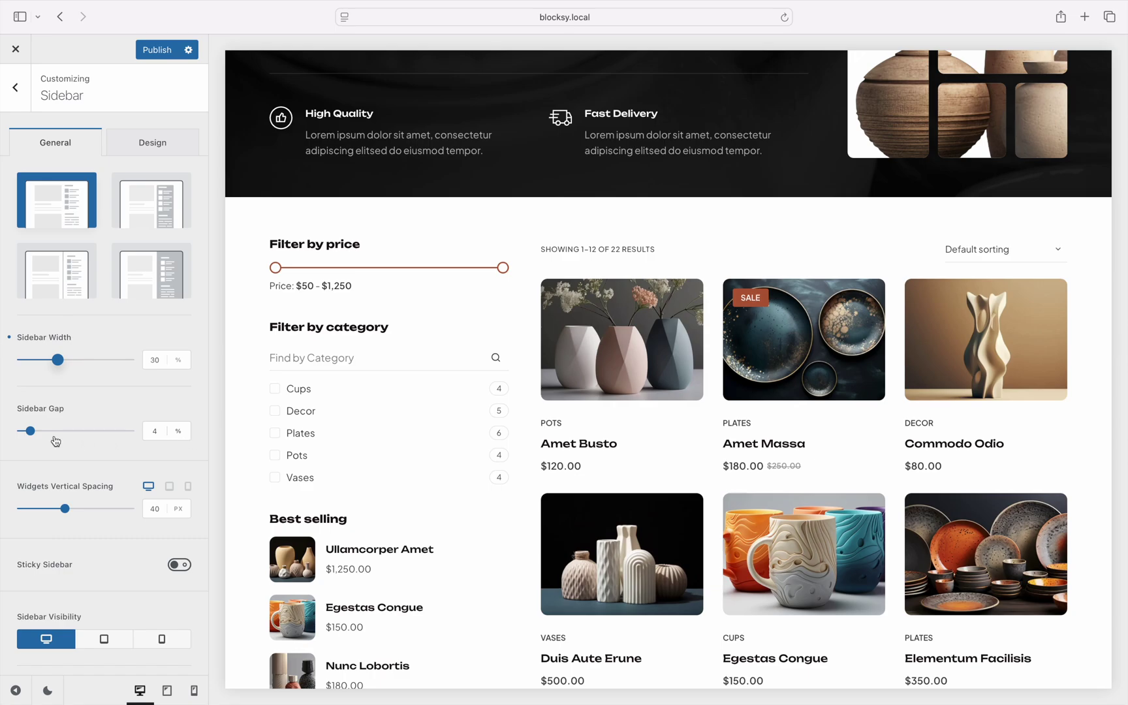
mouse_move(30, 431)
mouse_down()
mouse_move(44, 432)
mouse_move(30, 434)
mouse_up()
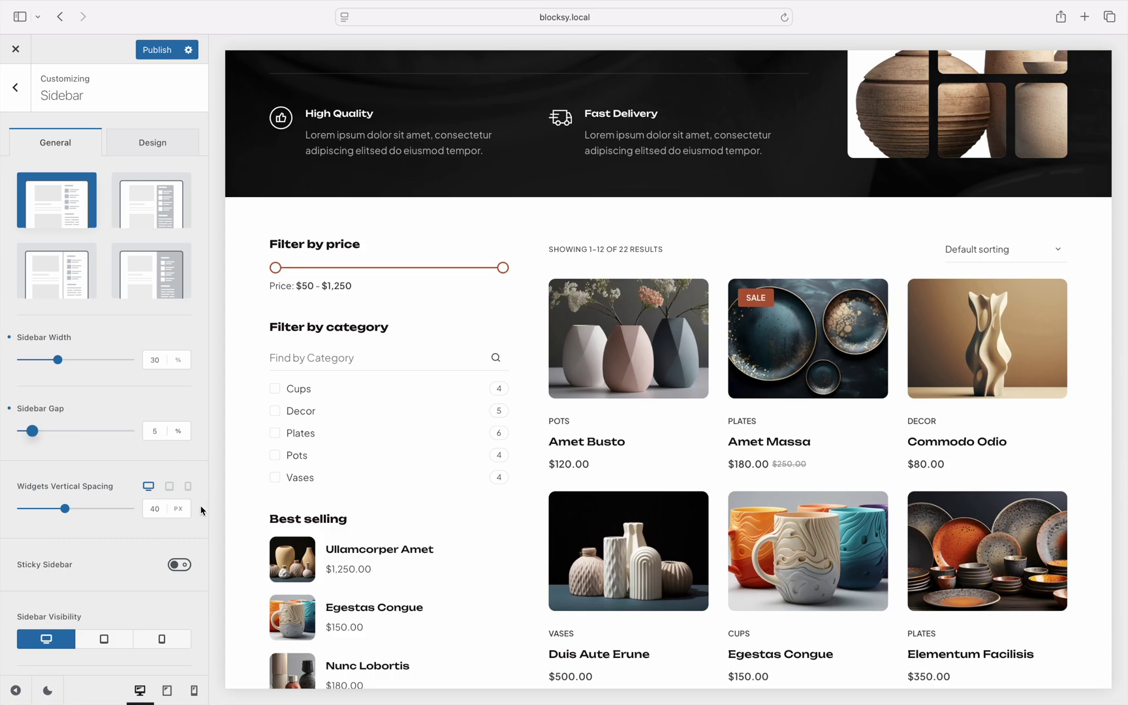
mouse_move(64, 508)
mouse_down()
mouse_move(117, 512)
mouse_move(62, 511)
mouse_up()
Turn on Sticky Sidebar, test it by scrolling the shop preview, and review Stick Behavior
click(186, 566)
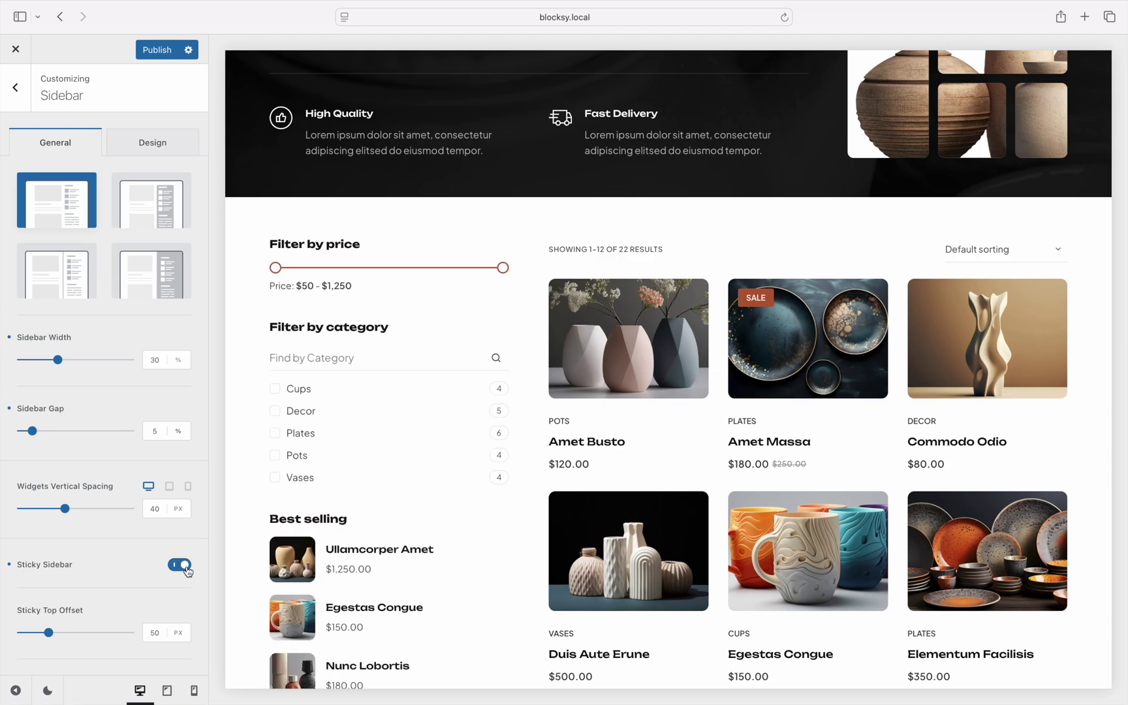
scroll(246, 560, down, 6)
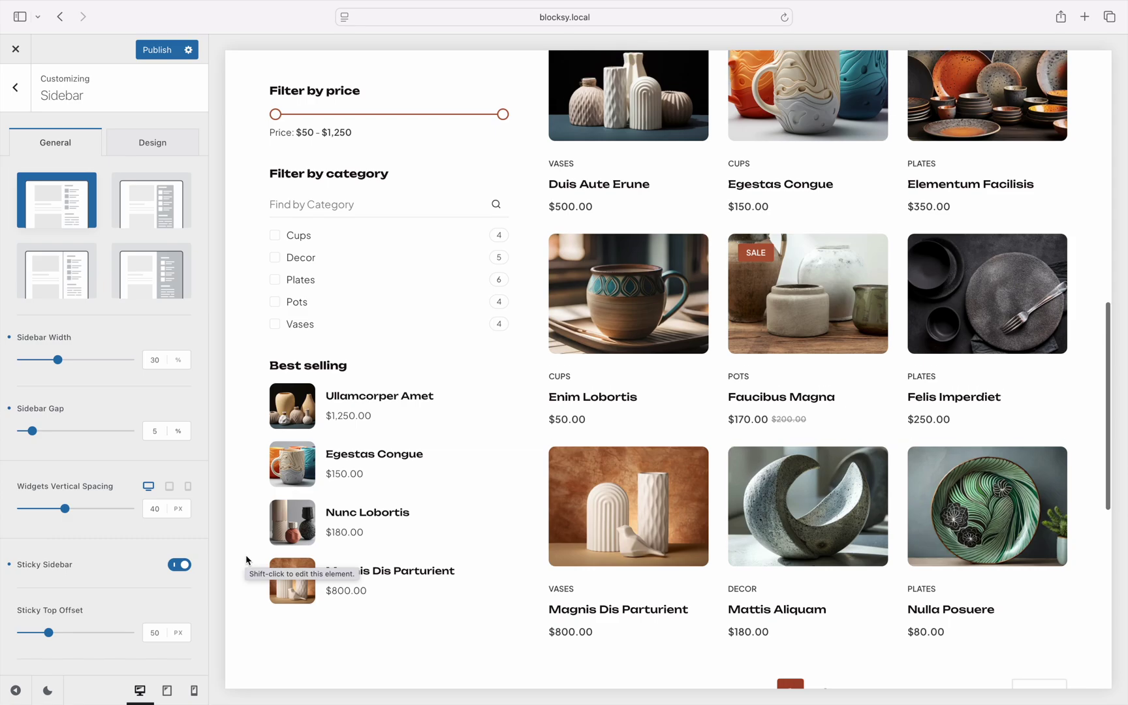
scroll(247, 560, up, 6)
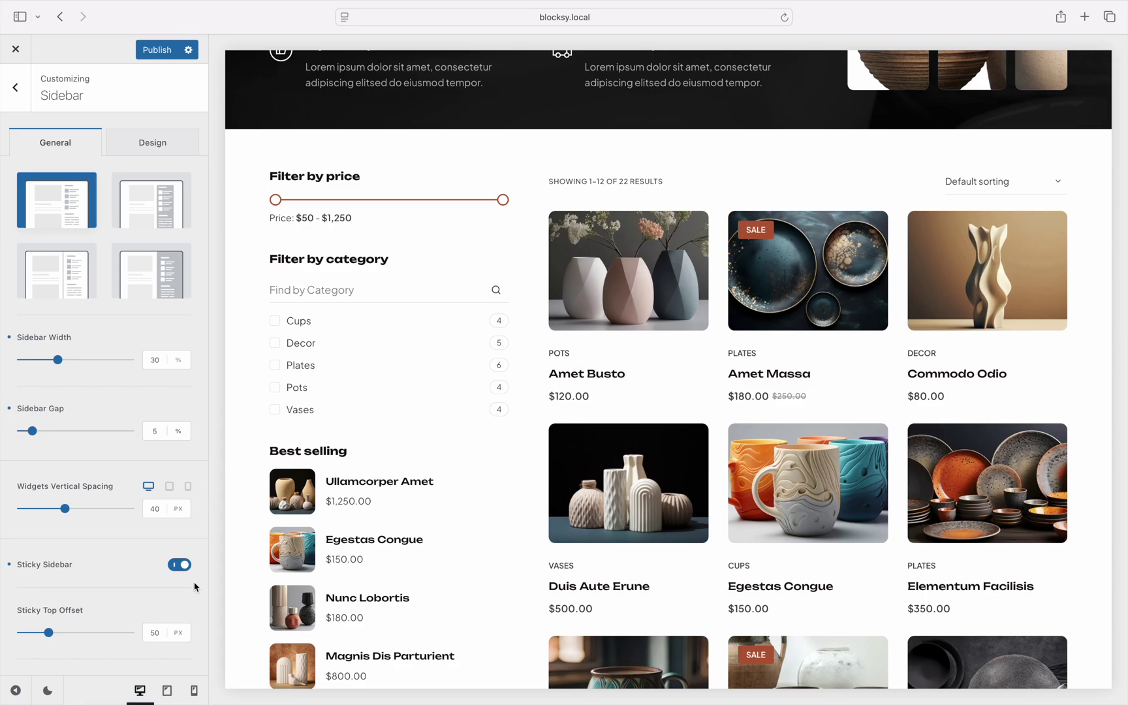
scroll(195, 587, down, 5)
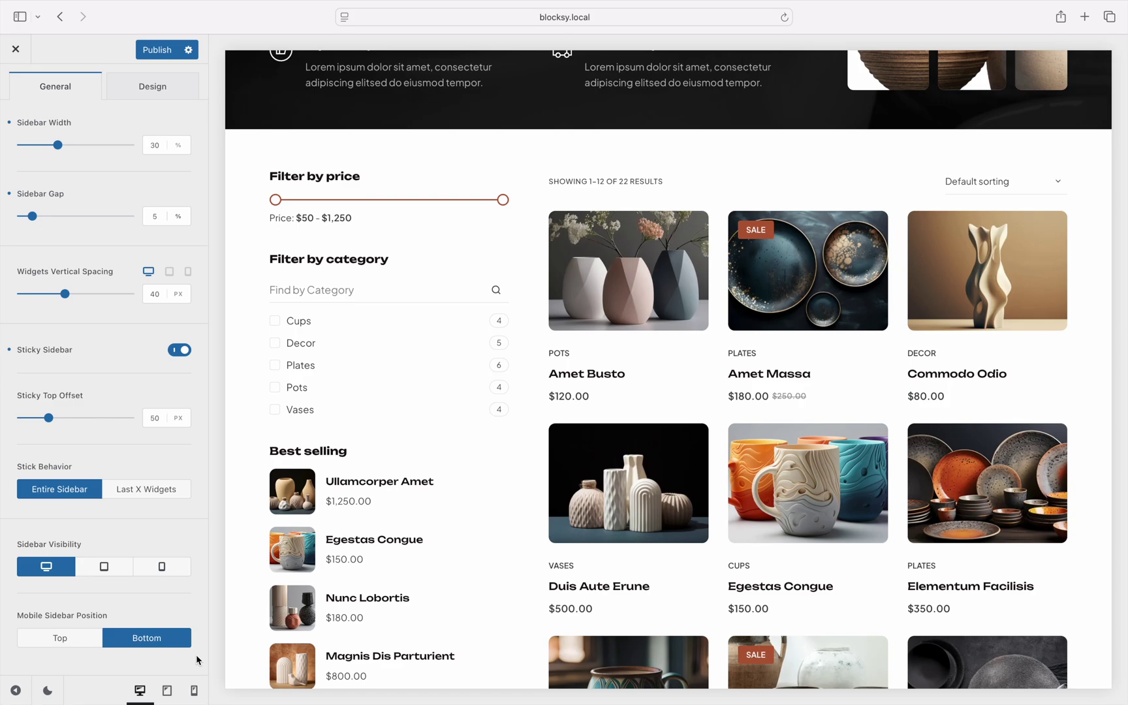
Publish the sidebar changes and leave the Customizer for the WordPress dashboard
click(170, 56)
click(15, 50)
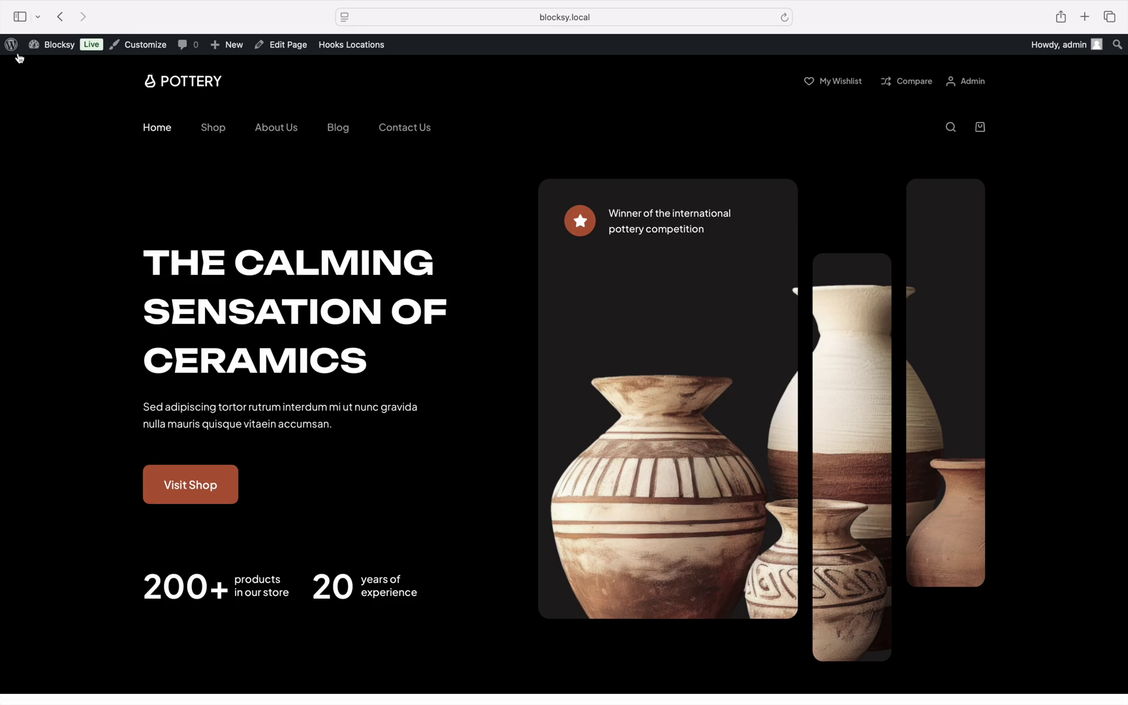
click(58, 44)
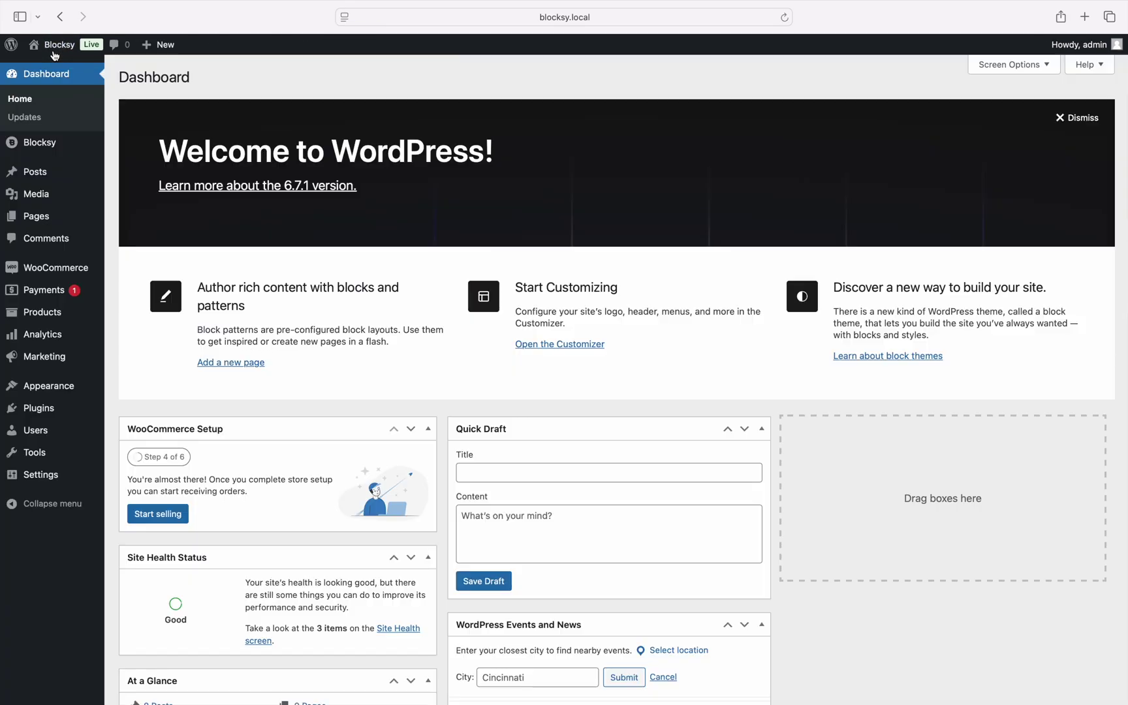
Enable the Multiple Sidebars extension in Blocksy's Extensions, then go to Appearance > Widgets
click(85, 143)
click(570, 237)
scroll(571, 239, down, 1)
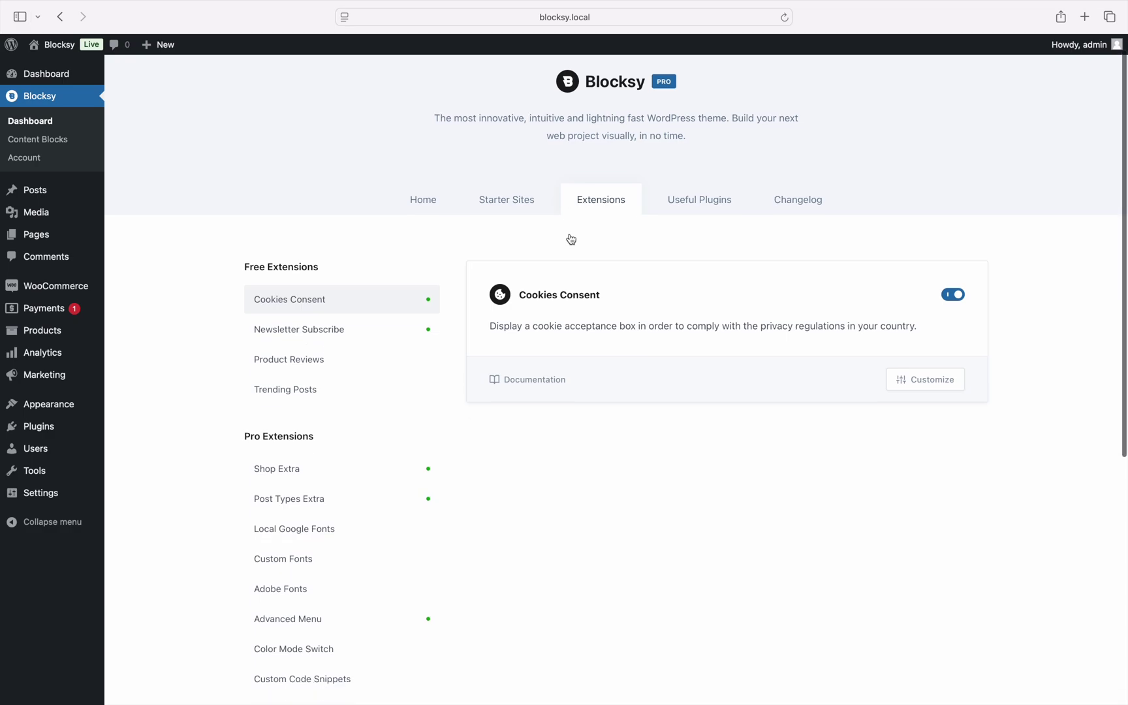
scroll(570, 239, down, 4)
click(434, 532)
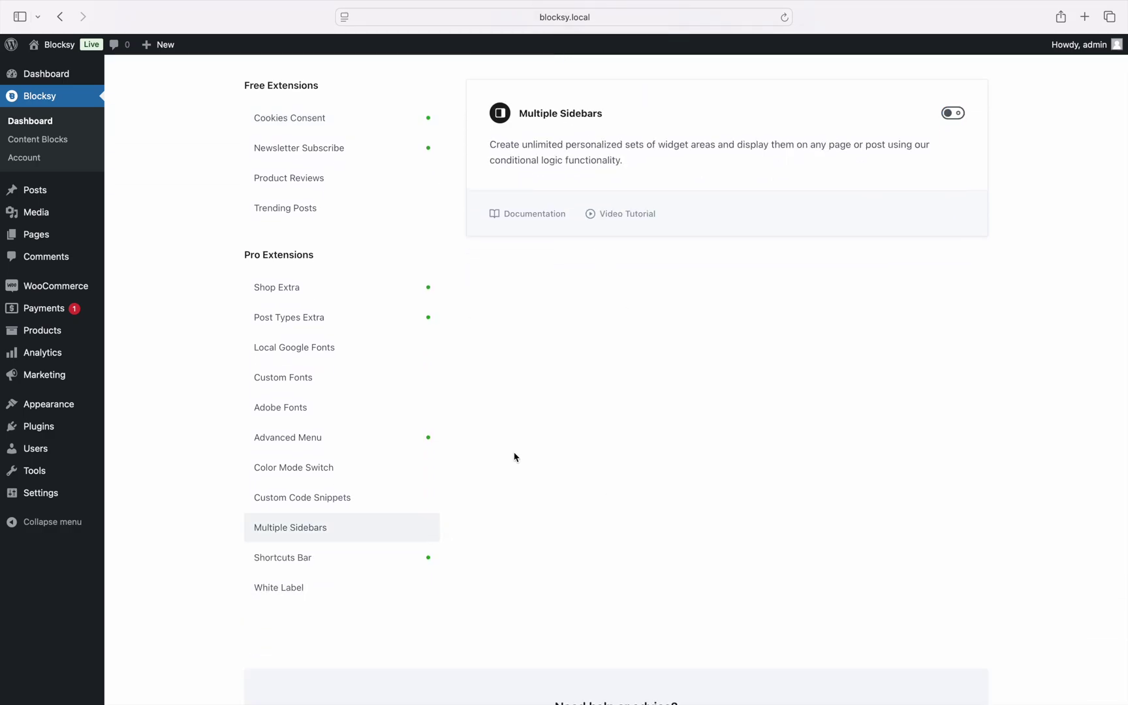
click(952, 117)
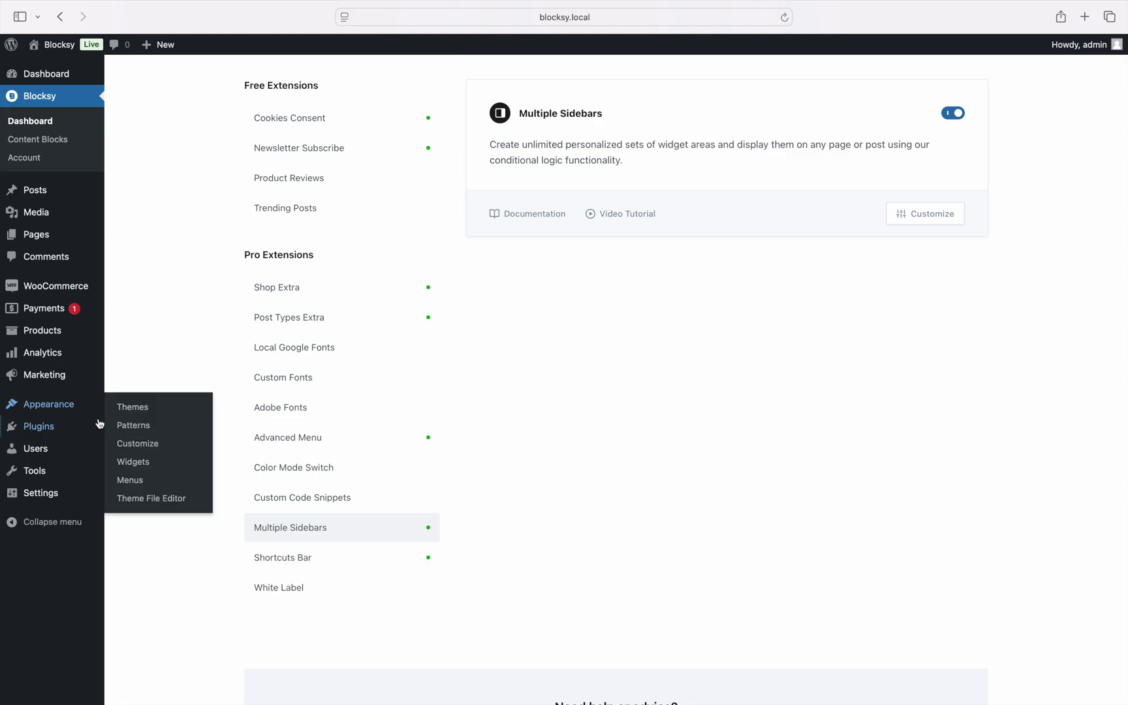
click(167, 463)
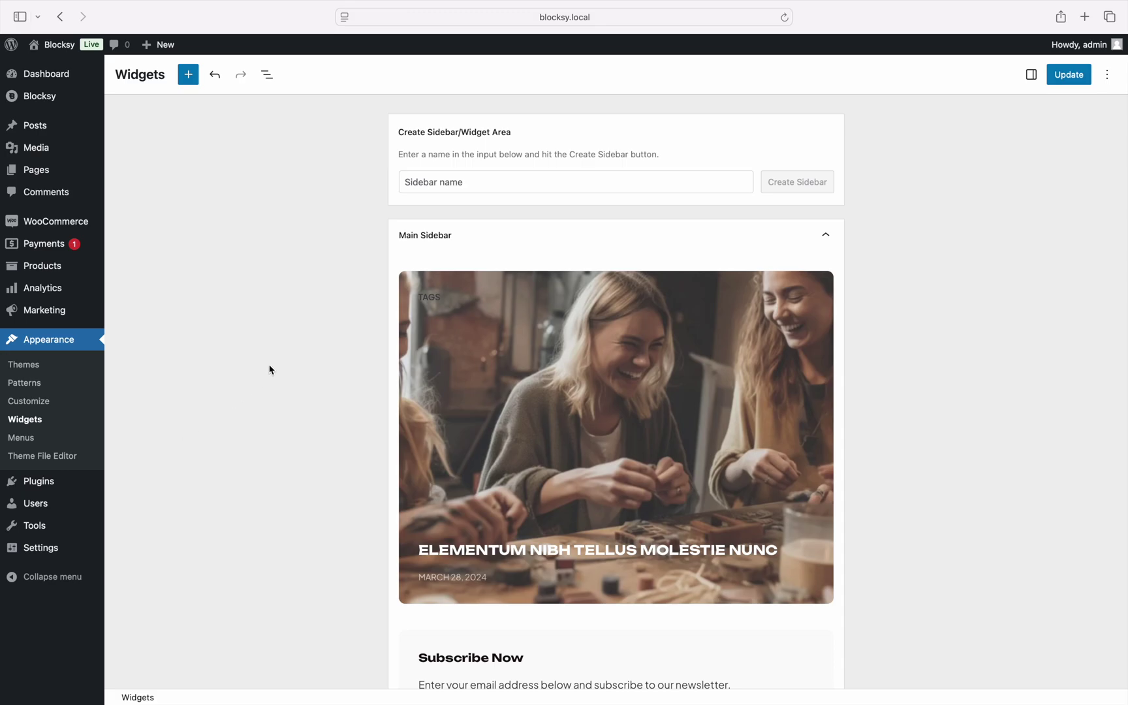
Collapse Main Sidebar, and briefly expand then collapse WooCommerce Sidebar to check its widgets
click(476, 242)
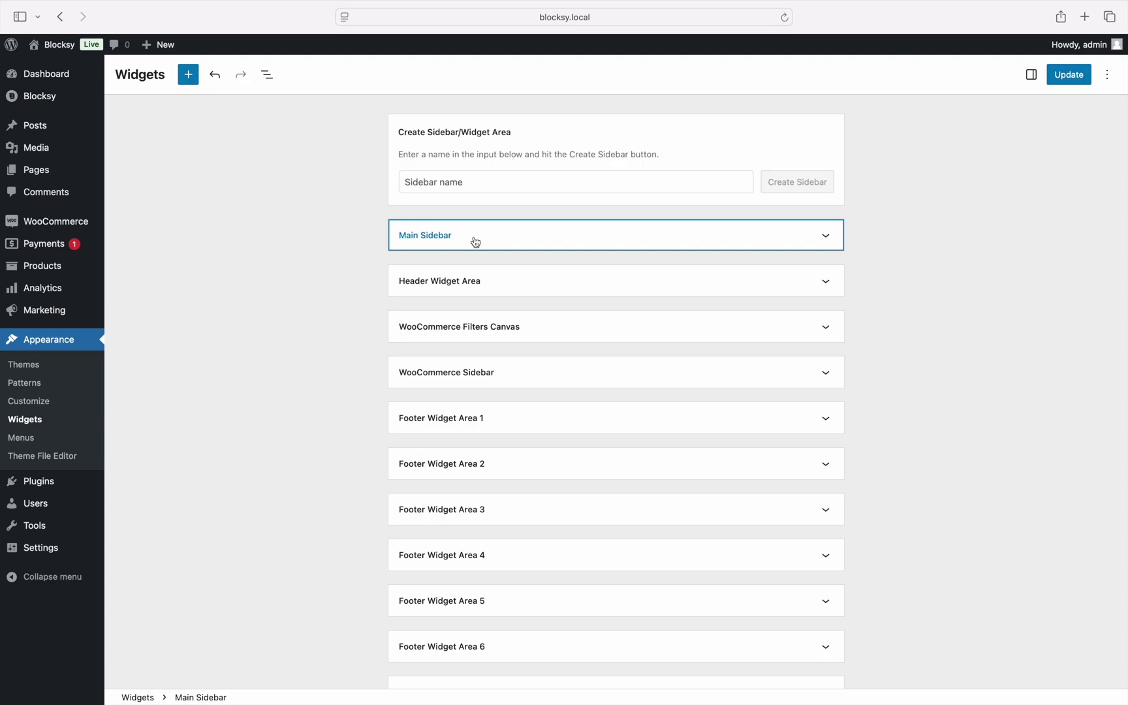
click(562, 373)
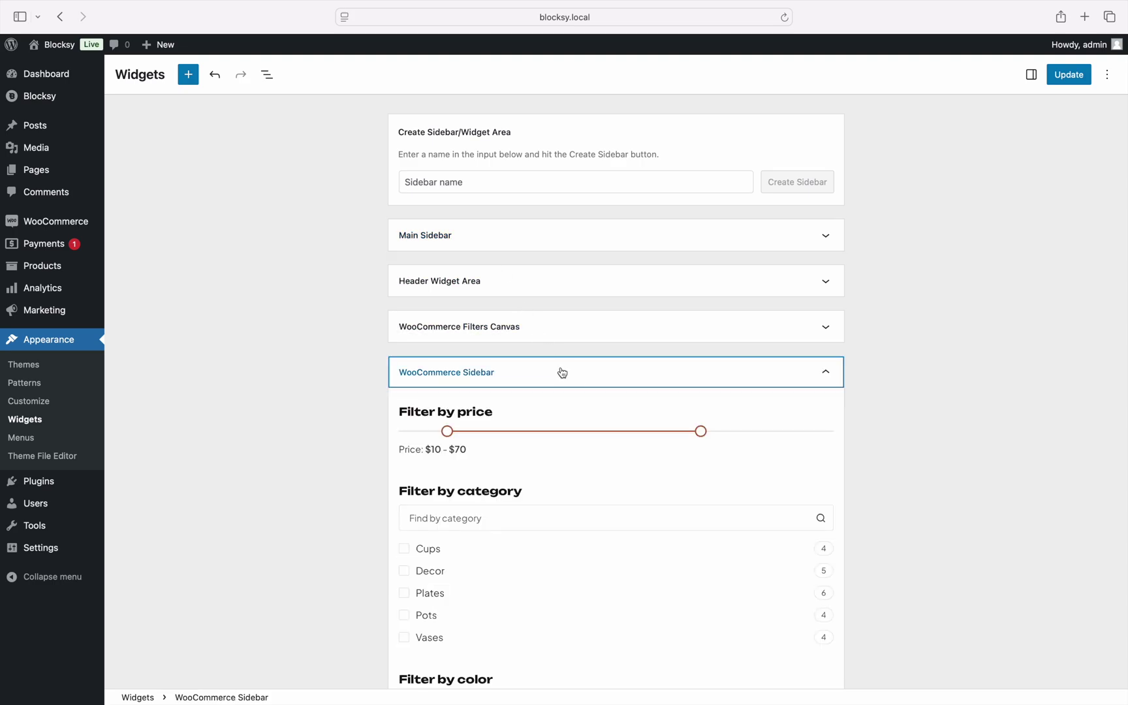
click(563, 373)
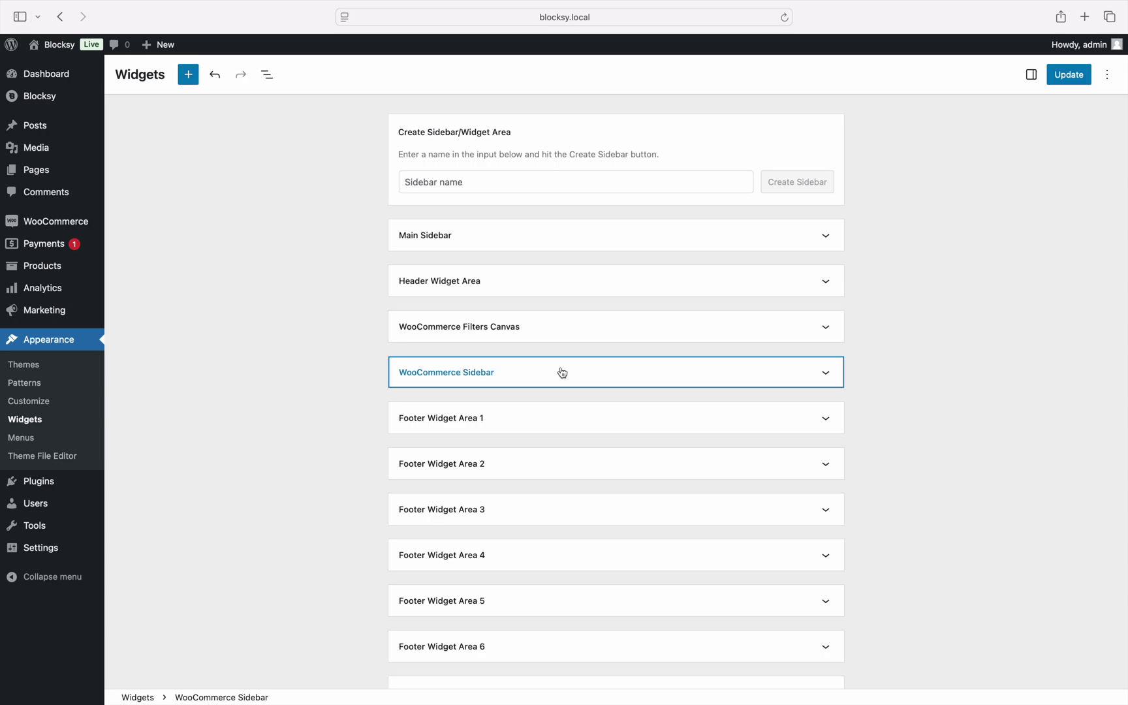
Create a new sidebar named 'Demonstration'
click(542, 186)
text(Demonstration)
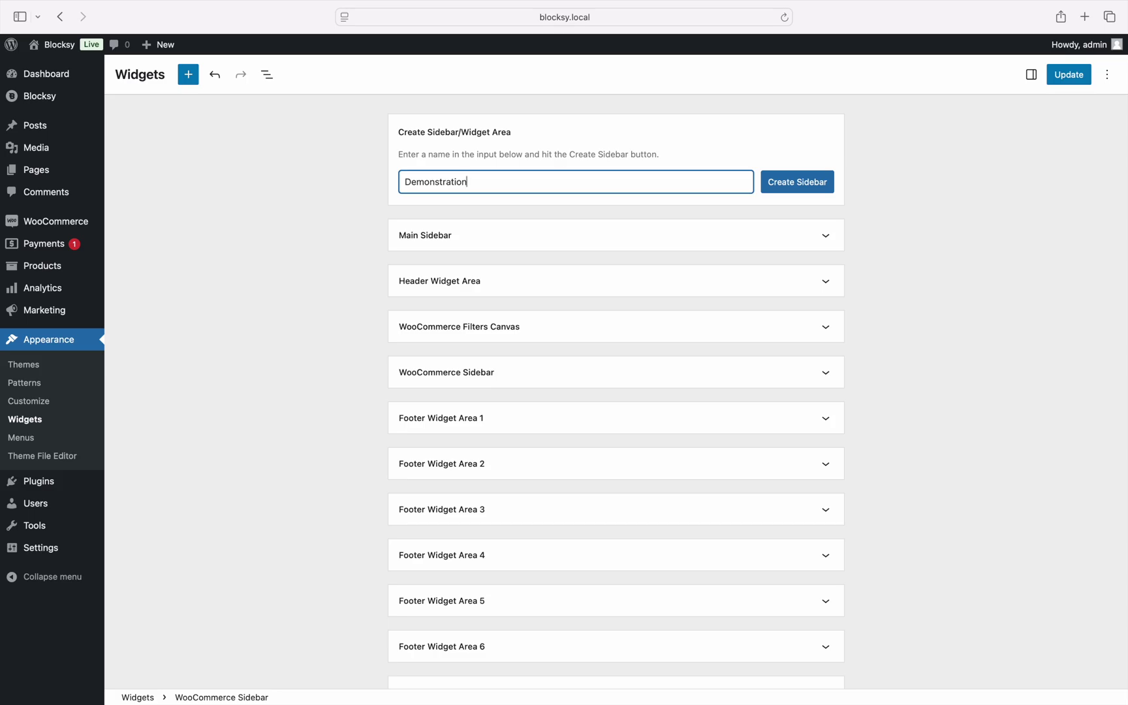
click(765, 184)
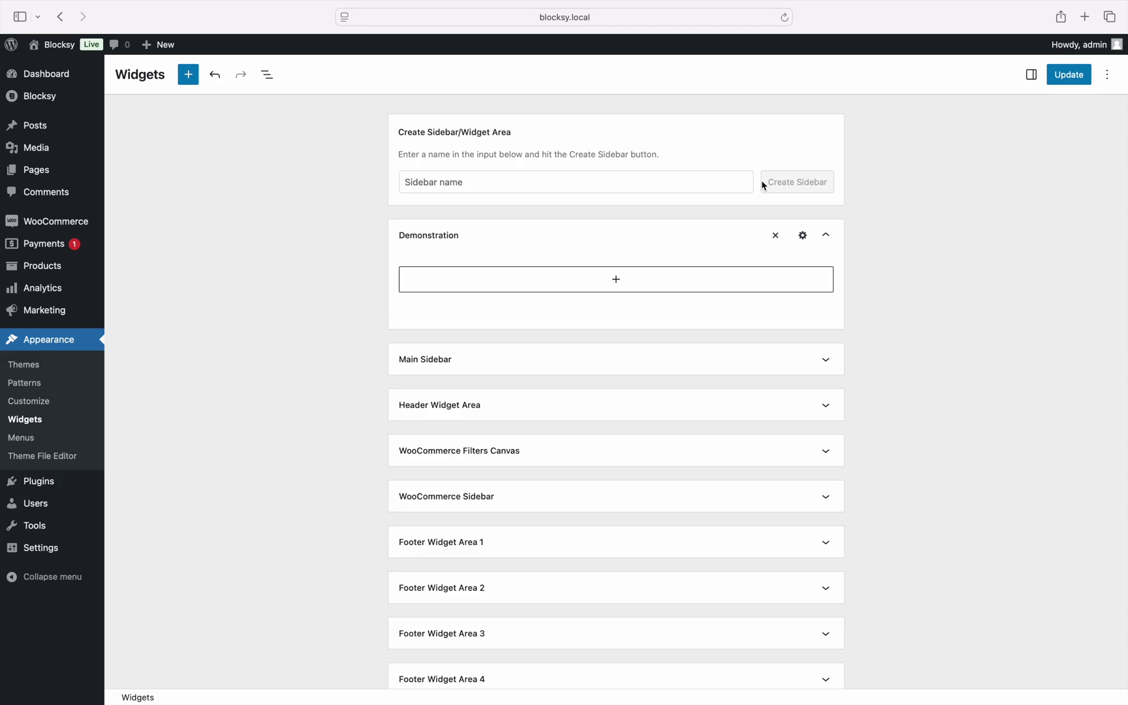
Add an Advanced Posts block to Demonstration using the Posts - Layout 1 pattern
click(684, 280)
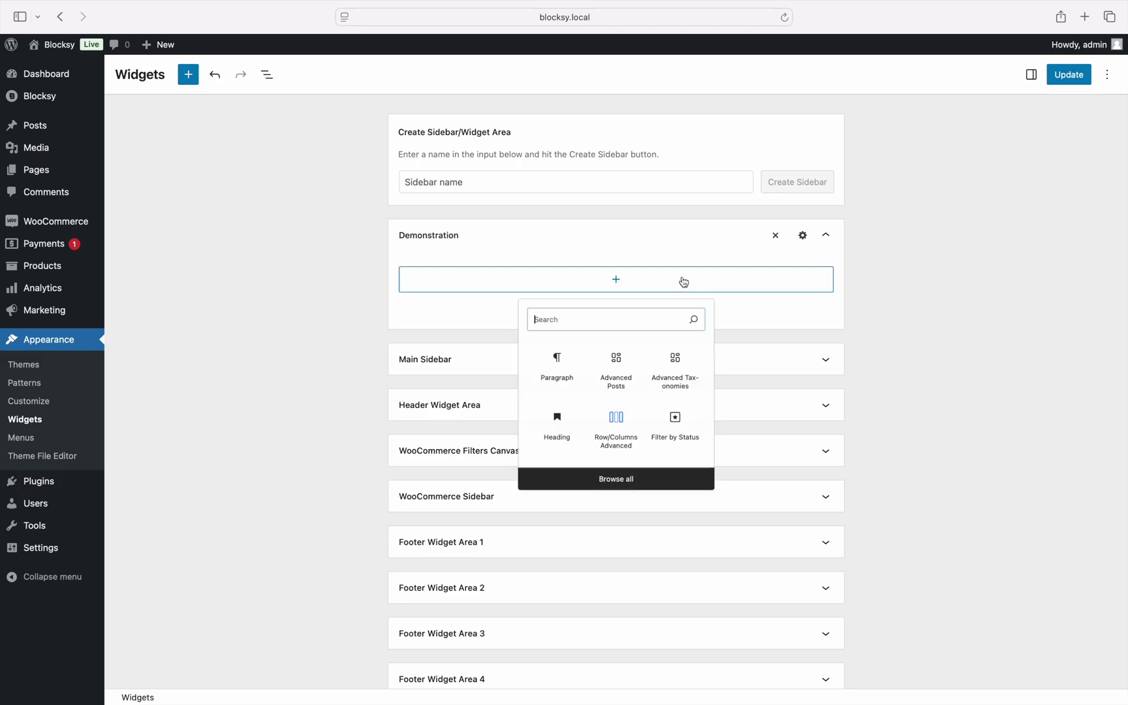
click(627, 378)
click(629, 368)
click(348, 255)
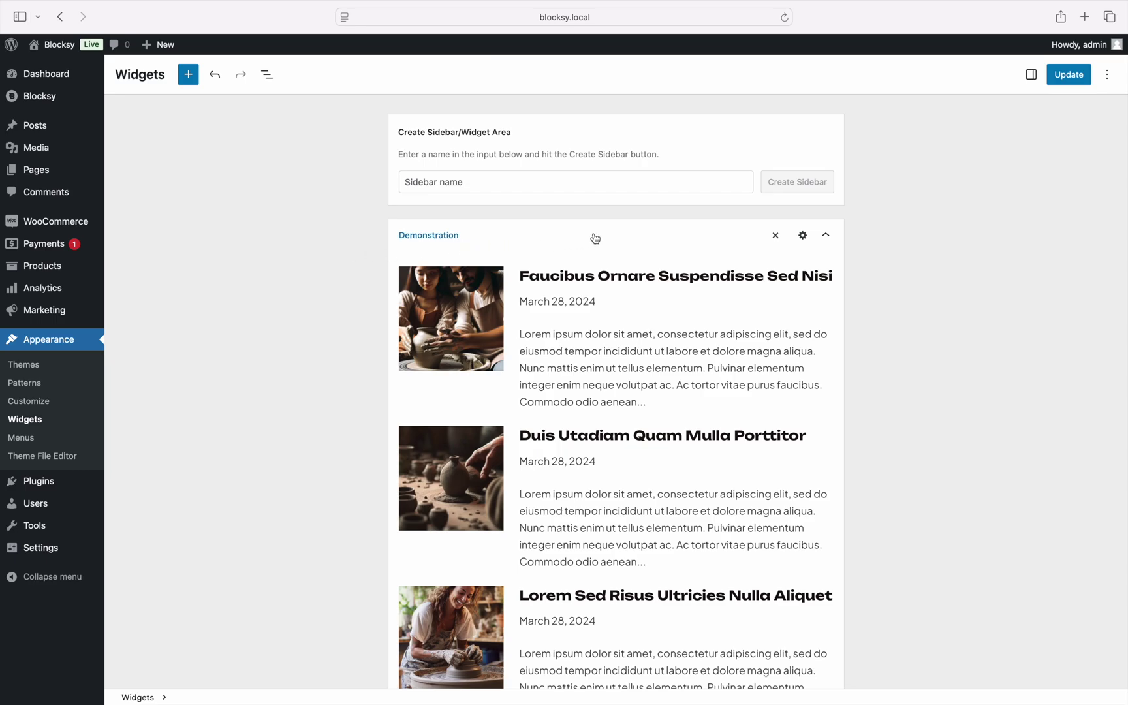
Give Demonstration an Include / Entire Website display condition, save it, and update widgets
click(803, 238)
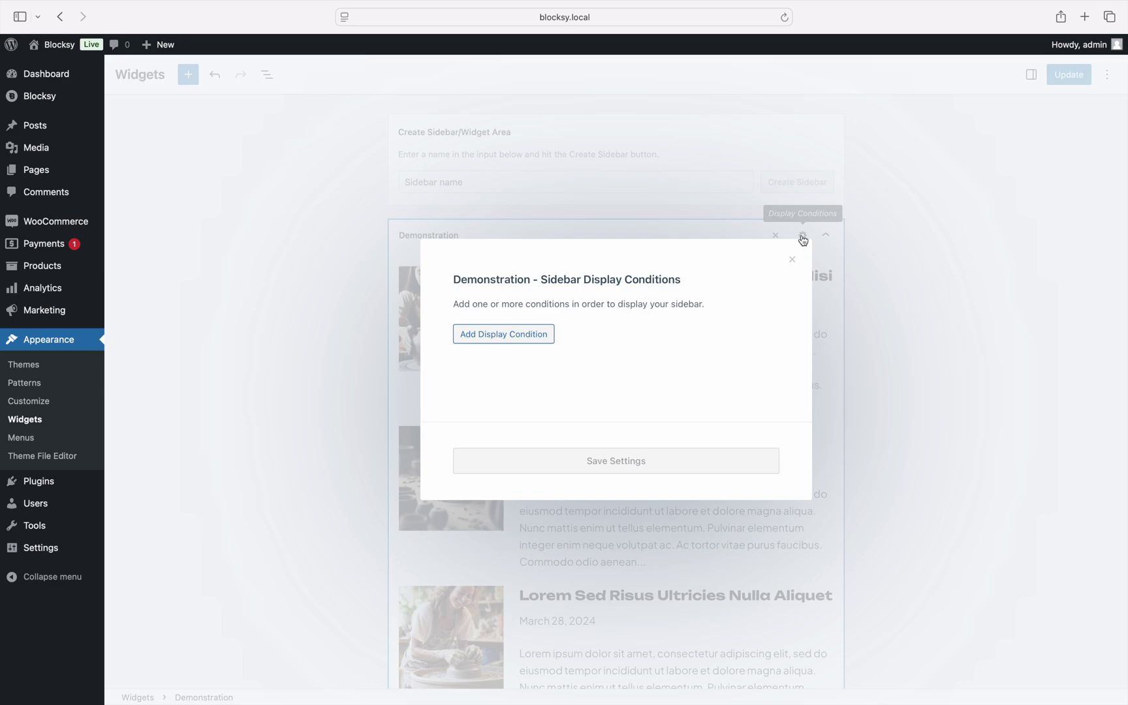
click(552, 336)
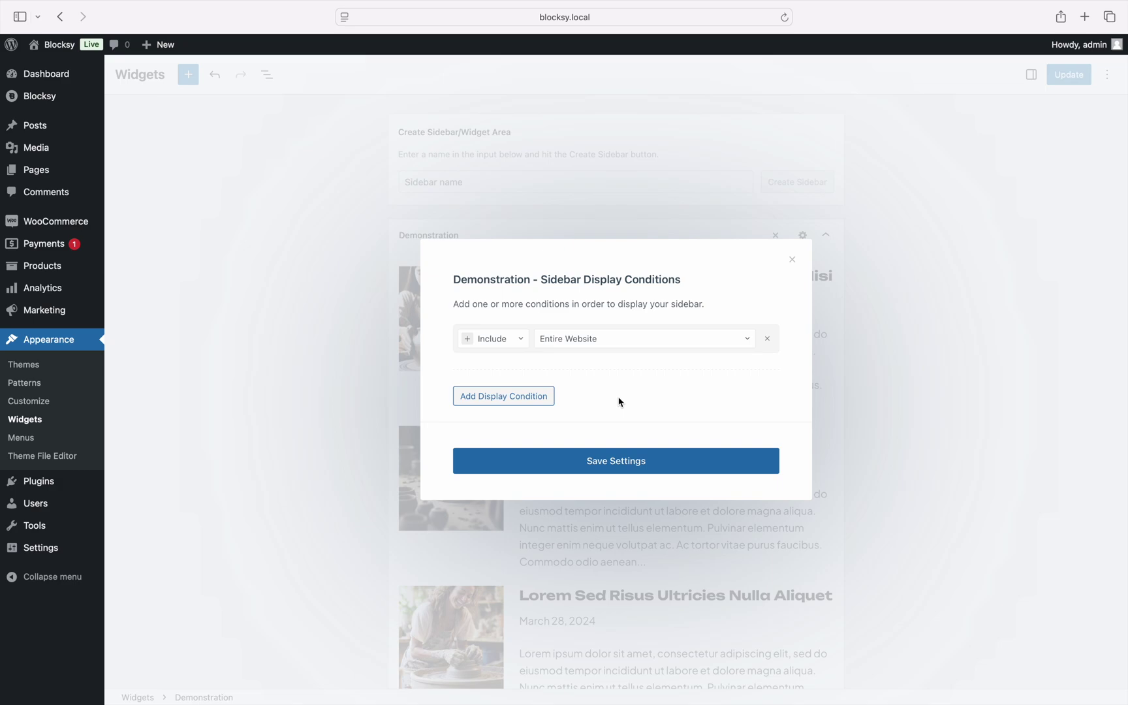
click(670, 462)
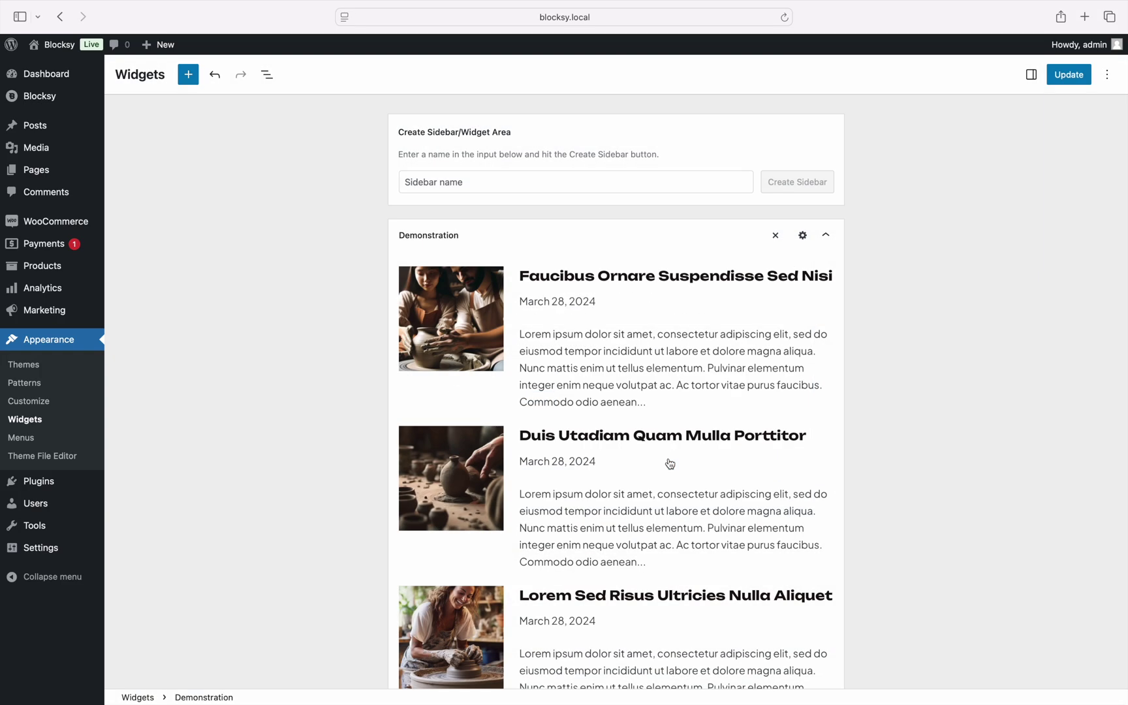
click(1068, 73)
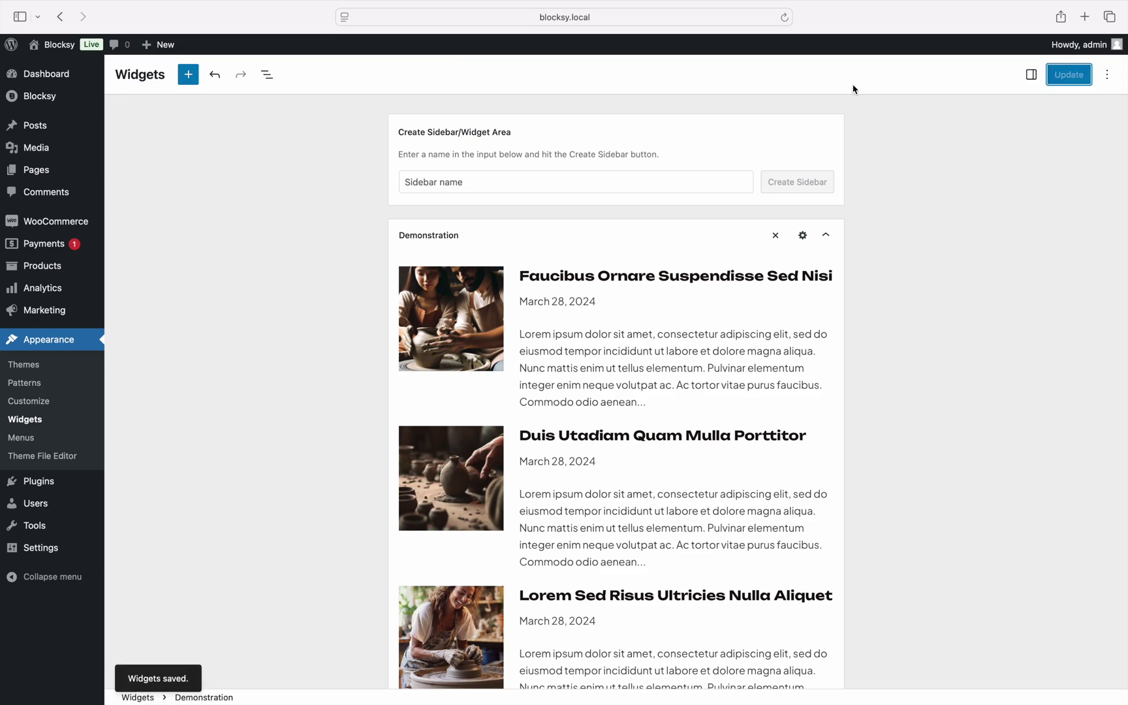
Visit the live Pottery site and go to About Us to see the Demonstration sidebar's recent posts
click(58, 64)
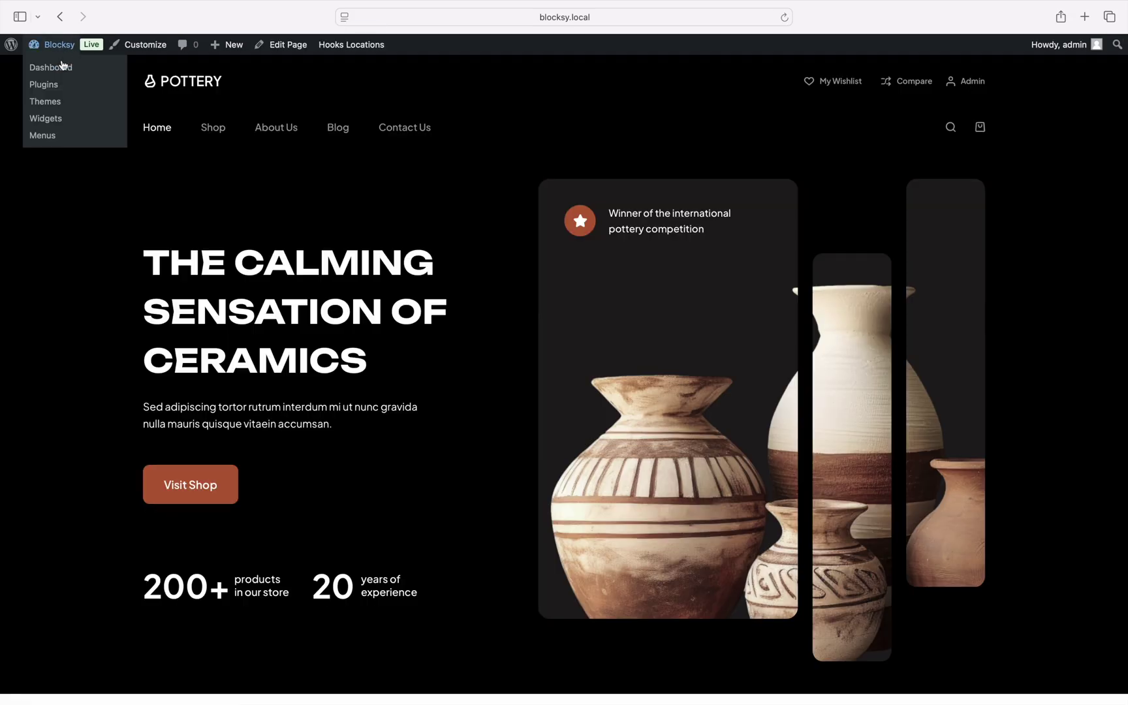
click(268, 136)
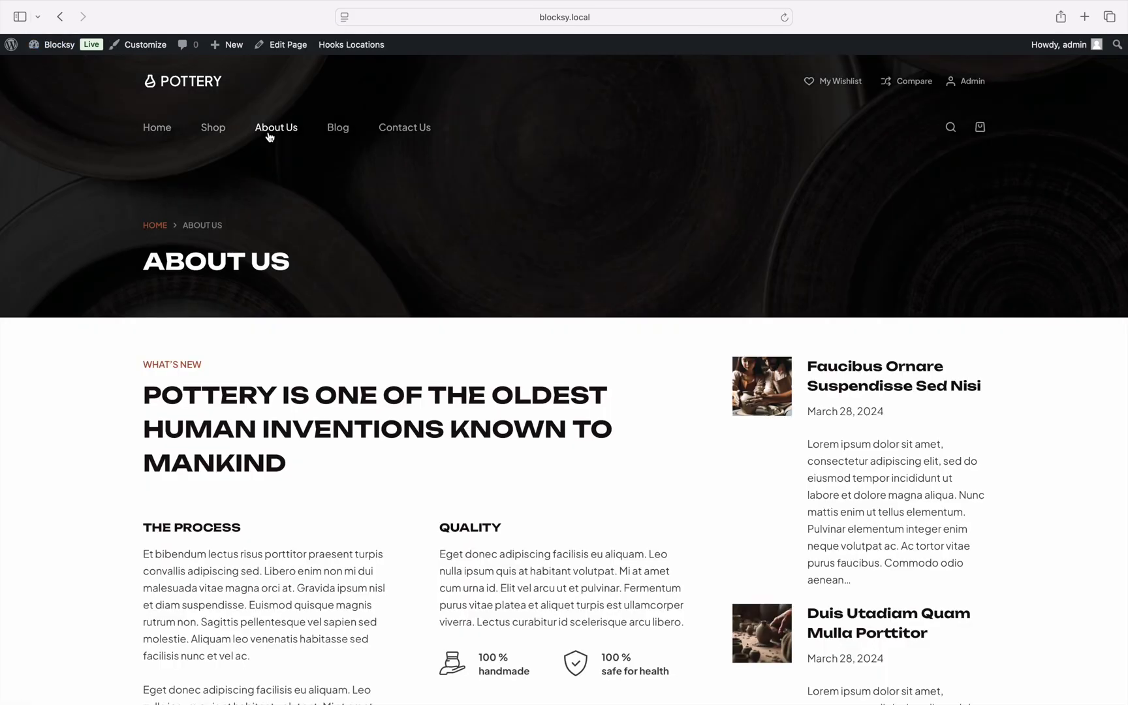